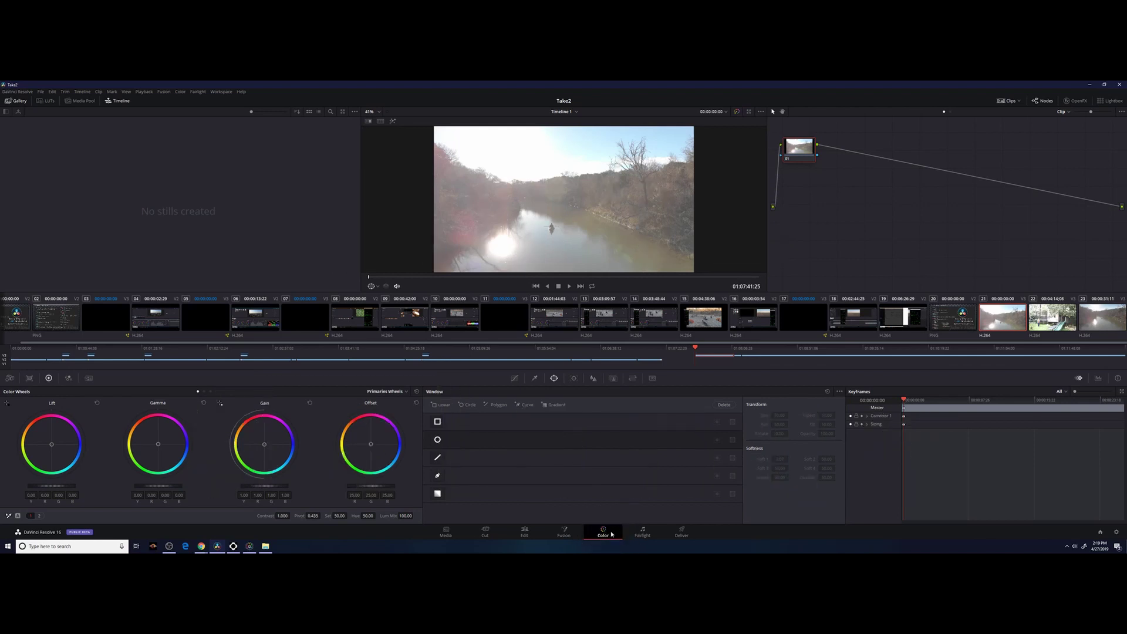
# Step: Show the primary colour wheels for the river clip and apply automatic colour balance
pyautogui.click(49, 378)
pyautogui.click(50, 378)
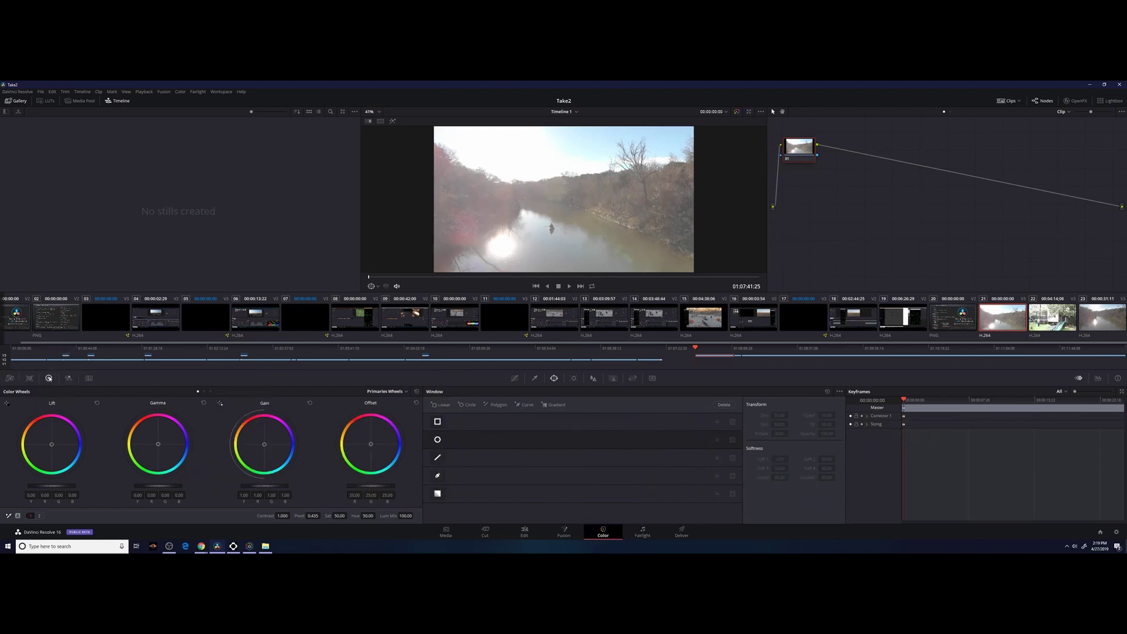
pyautogui.click(18, 516)
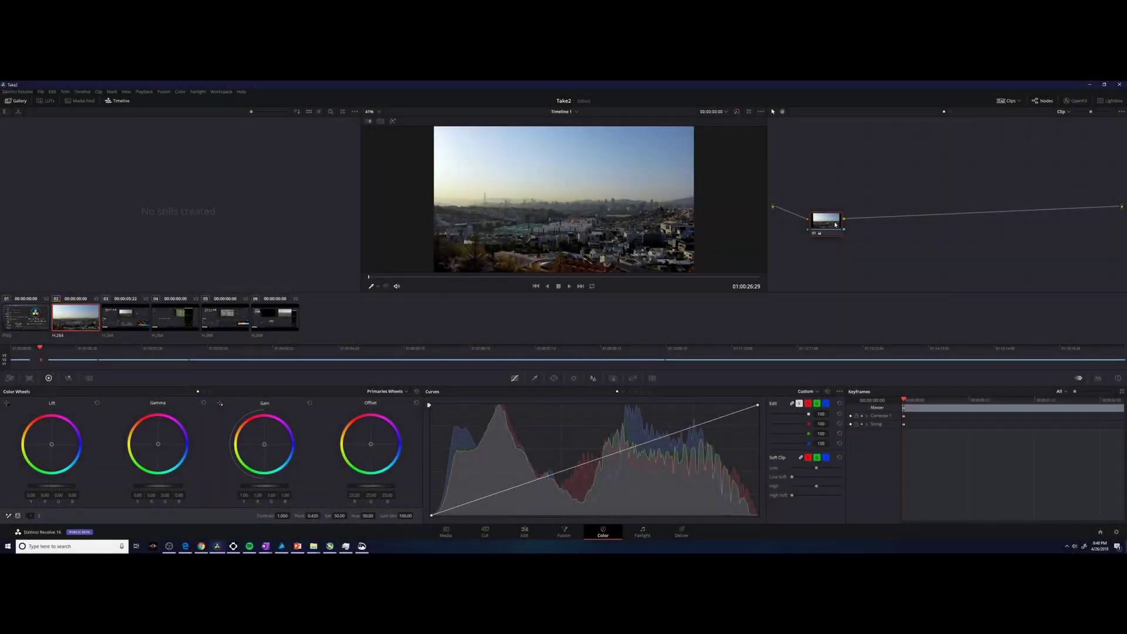
# Step: Reset the grade of the city skyline clip's node and apply automatic colour balance to it
pyautogui.moveTo(831, 226); pyautogui.dragTo(830, 215)
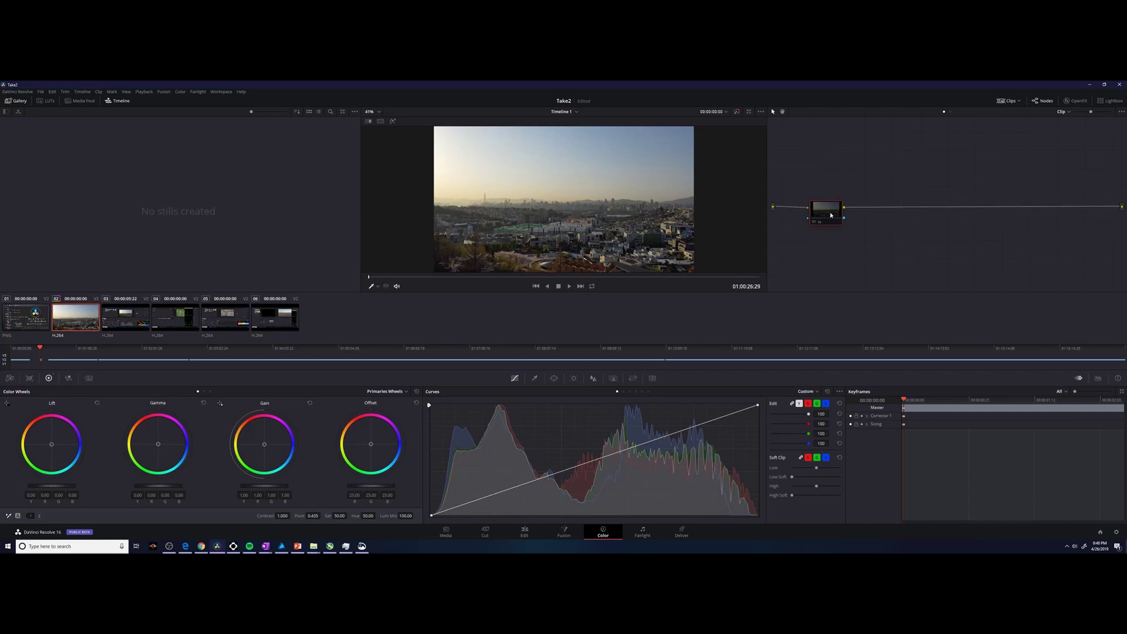
pyautogui.rightClick(831, 215)
pyautogui.click(840, 218)
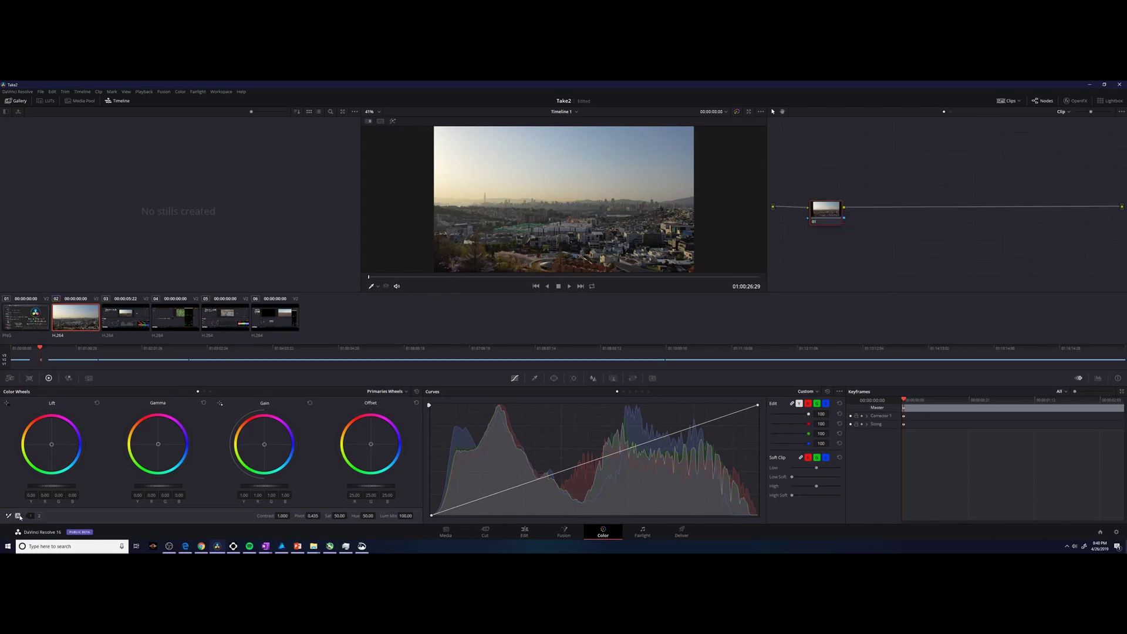
pyautogui.press('ctrl')
pyautogui.press('ctrl')
pyautogui.press('ctrl')
pyautogui.click(19, 516)
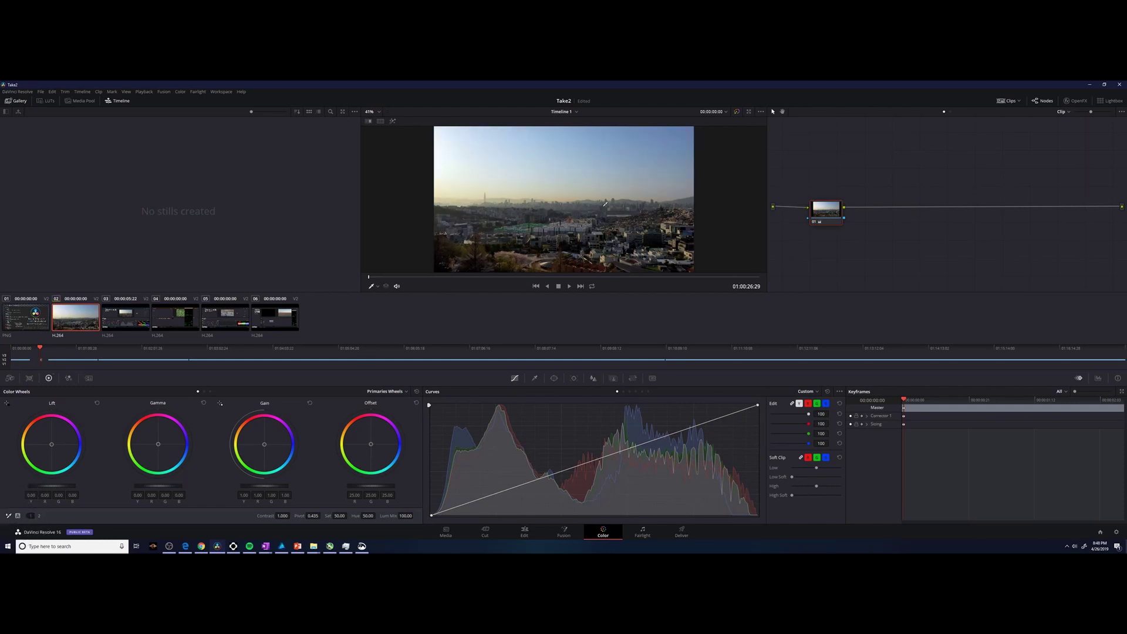
# Step: Toggle the skyline clip's corrector node off and on repeatedly to compare the balanced and original images
pyautogui.moveTo(843, 206); pyautogui.dragTo(837, 173)
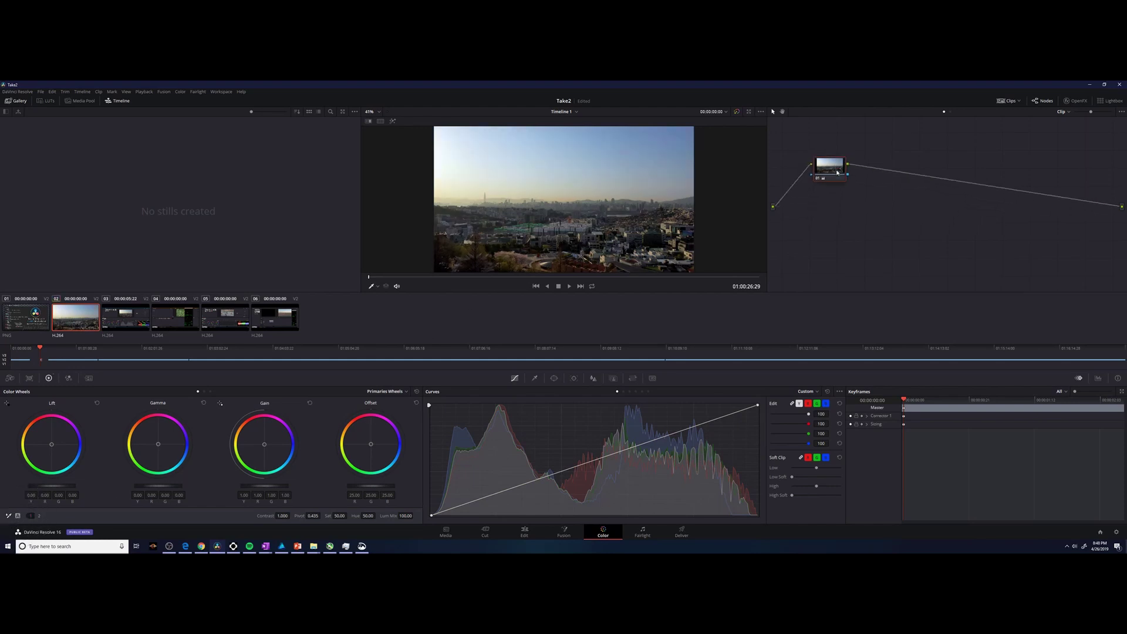
pyautogui.hotkey('ctrl', 'd')
pyautogui.hotkey('ctrl', 'd')
pyautogui.hotkey('ctrl', 'd')
pyautogui.hotkey('ctrl', 'd')
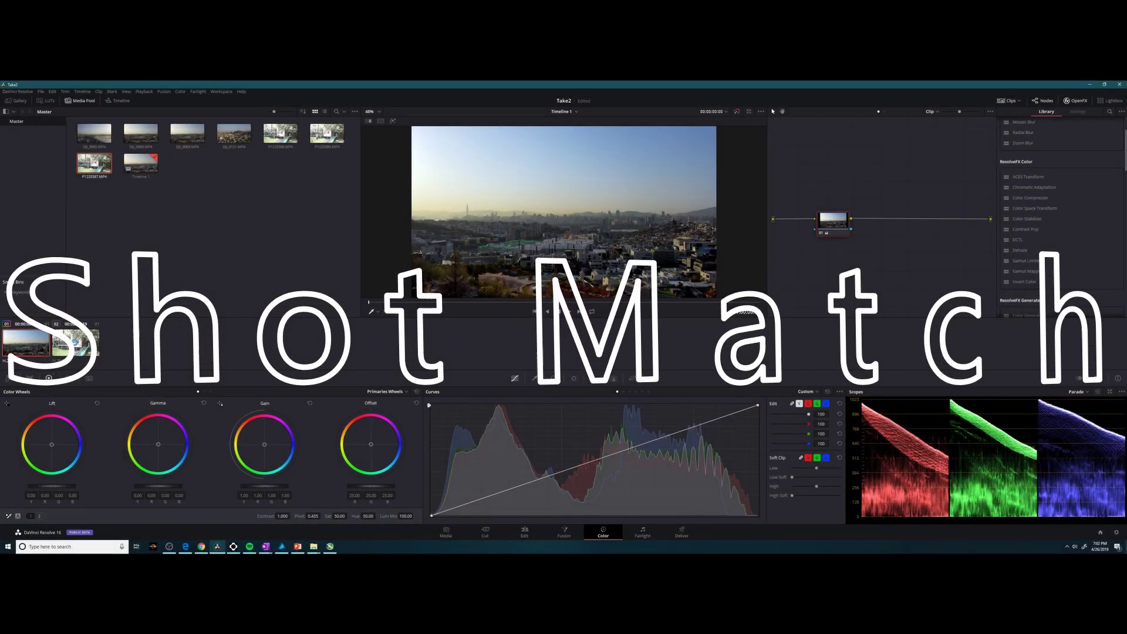
# Step: Grade the backyard clip with the primary wheels, setting lift and gamma to -0.04 and slightly lowering the gain
pyautogui.click(75, 341)
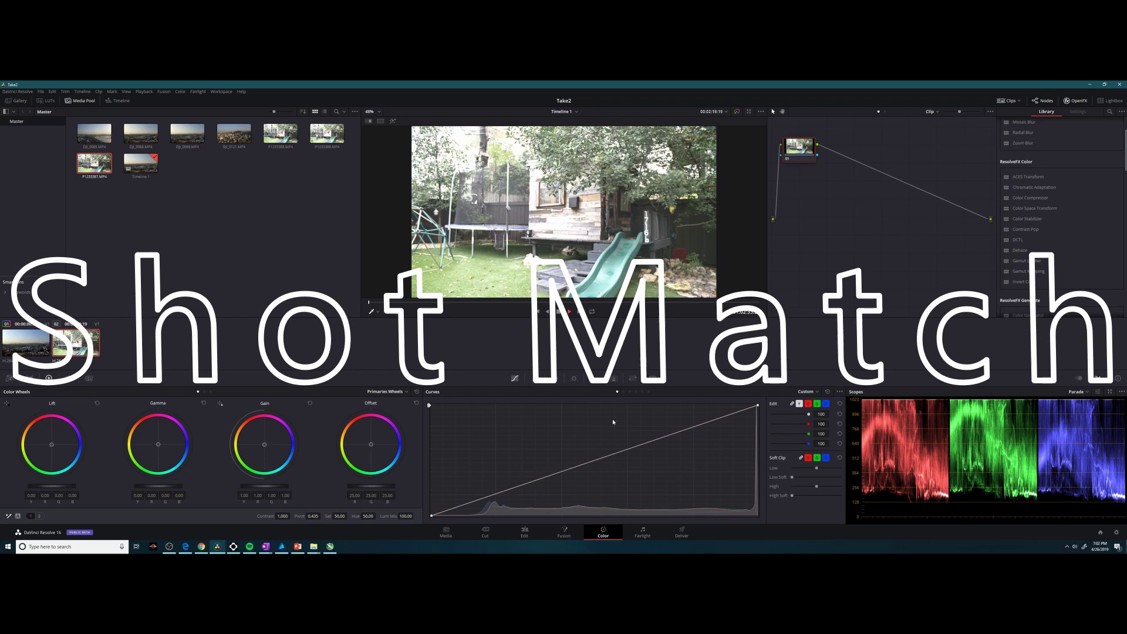
pyautogui.moveTo(797, 164); pyautogui.dragTo(864, 237)
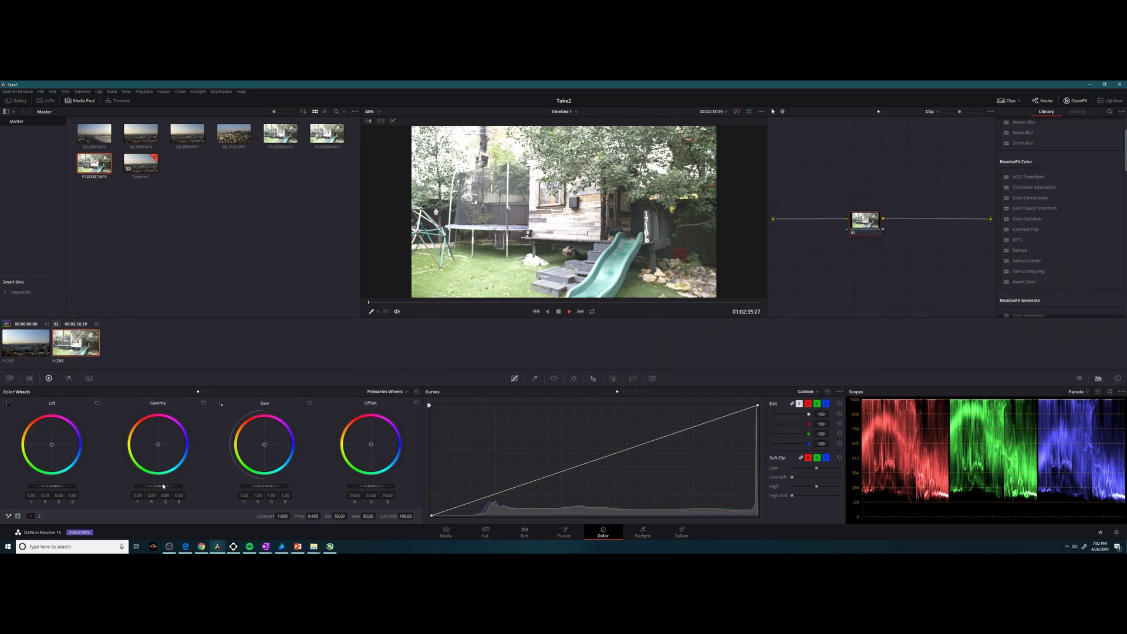
pyautogui.moveTo(163, 486); pyautogui.dragTo(150, 487)
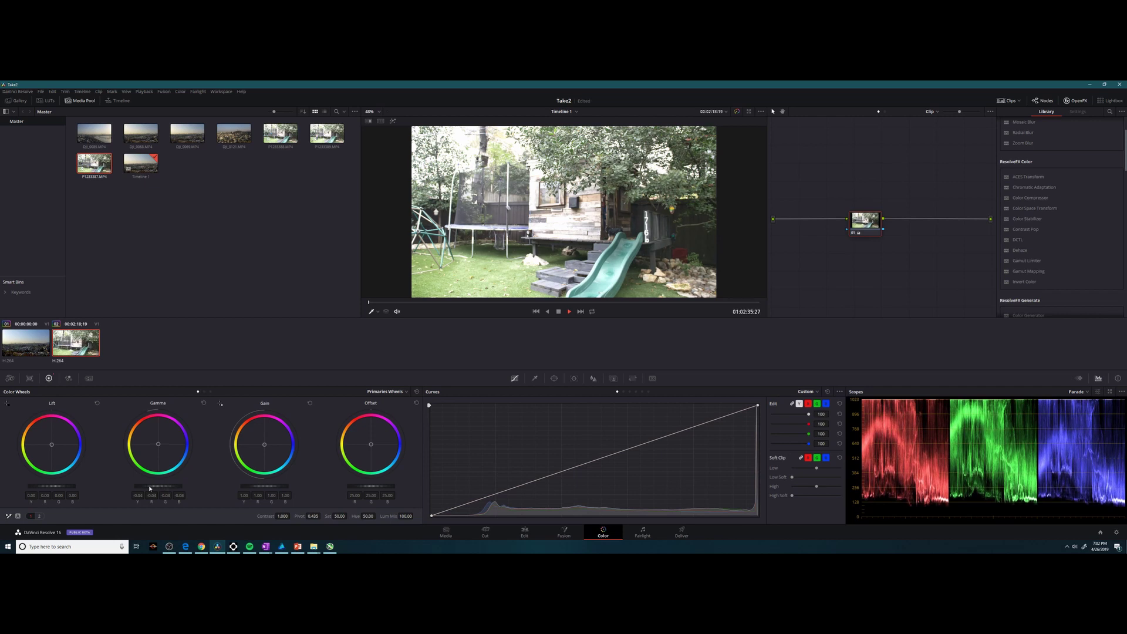
pyautogui.moveTo(52, 486); pyautogui.dragTo(41, 487)
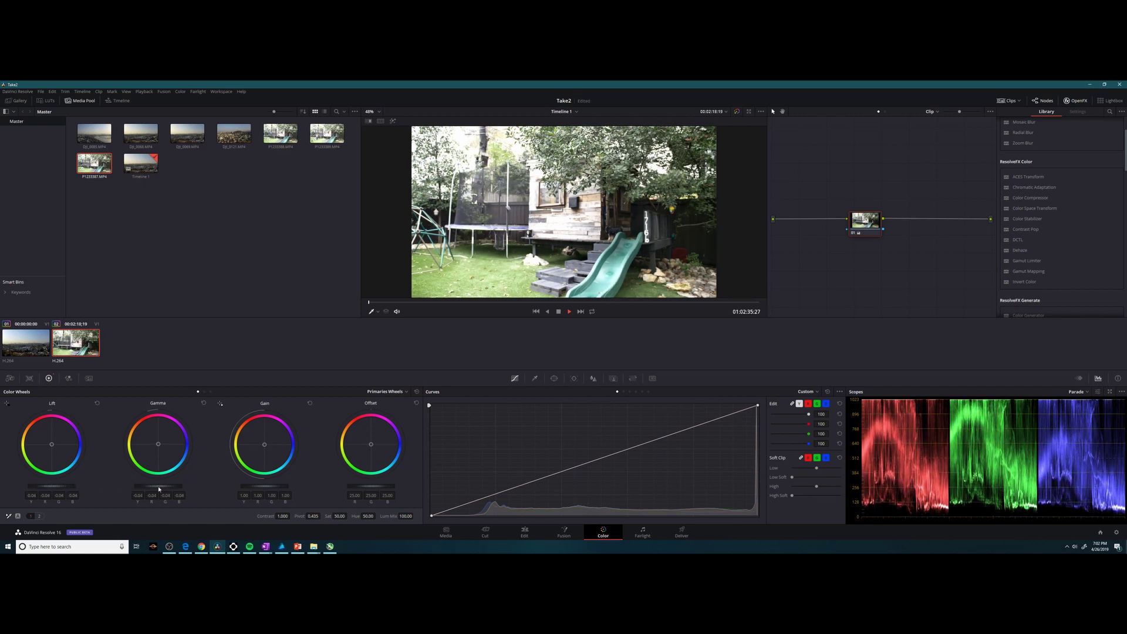
pyautogui.moveTo(286, 487); pyautogui.dragTo(278, 487)
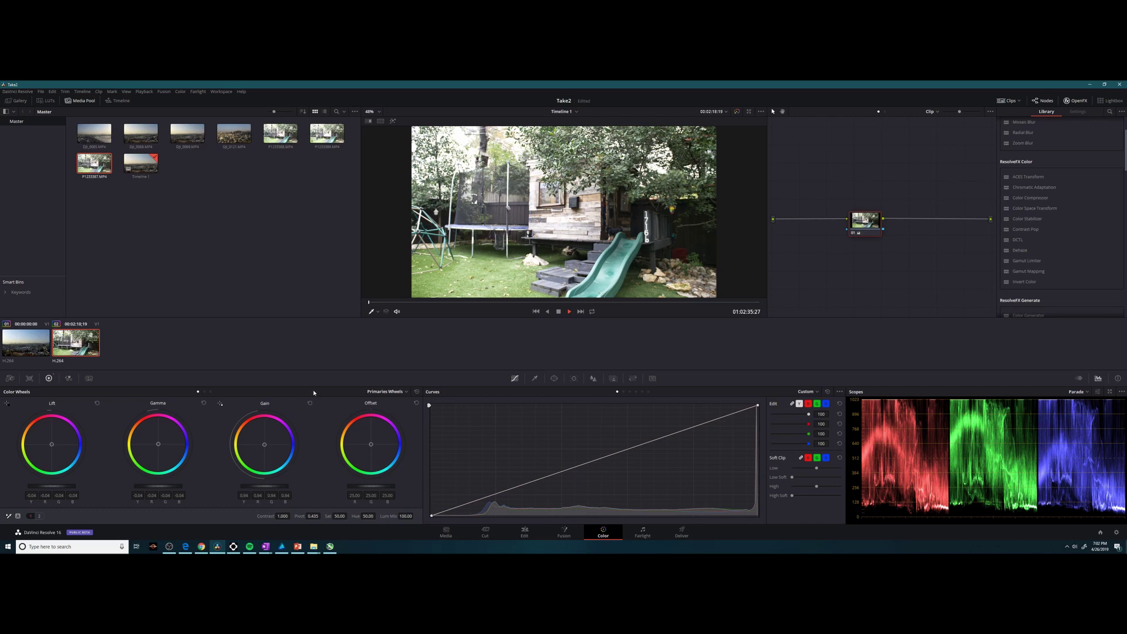
# Step: Shot match the city skyline clip to the graded backyard clip
pyautogui.click(22, 343)
pyautogui.rightClick(21, 342)
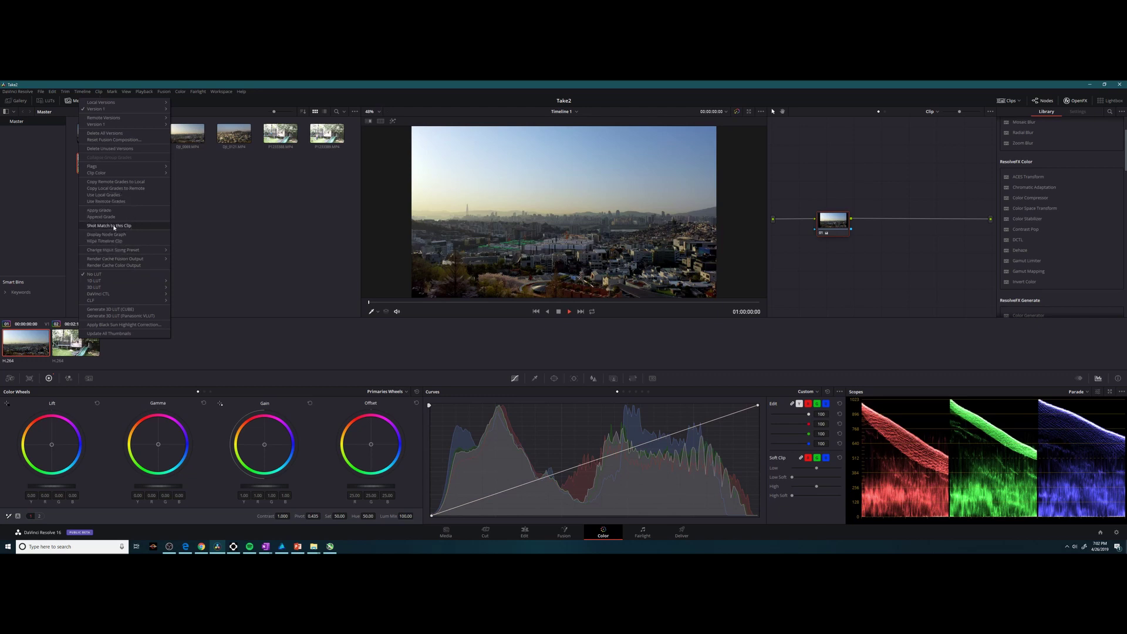
pyautogui.click(114, 227)
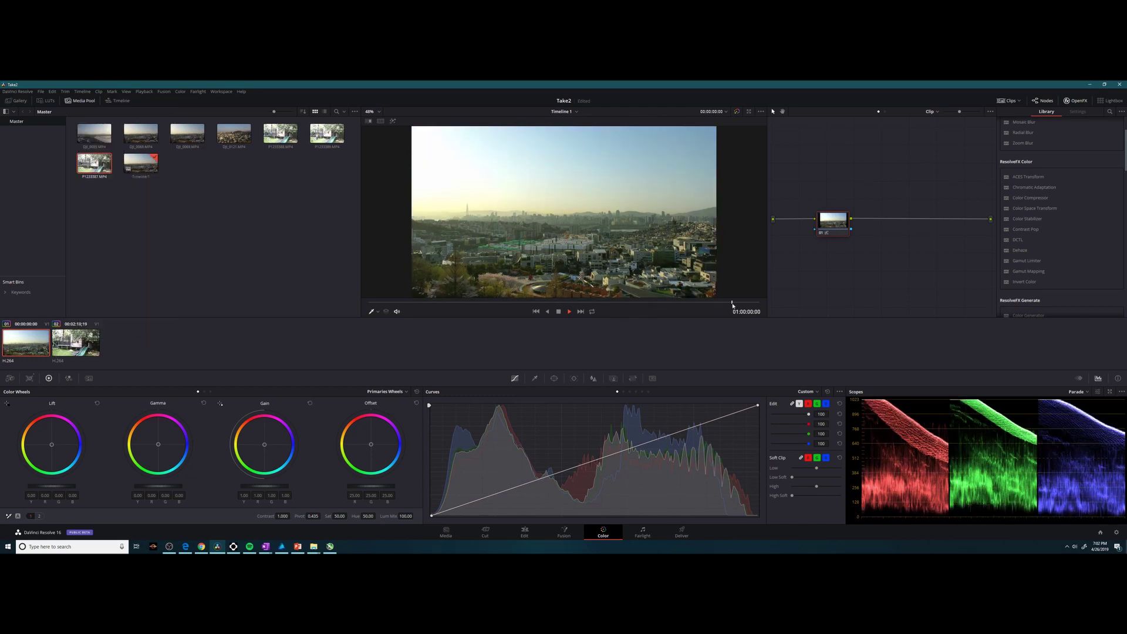
# Step: Examine frames near the end of the matched skyline clip and compare them with the backyard clip
pyautogui.click(733, 303)
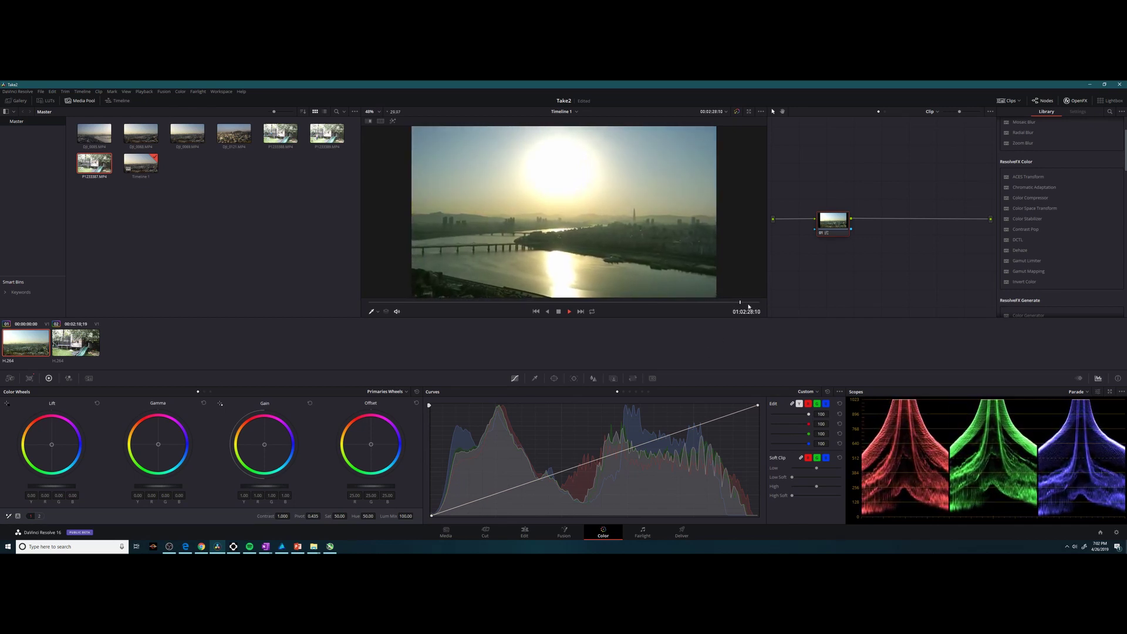
pyautogui.click(754, 302)
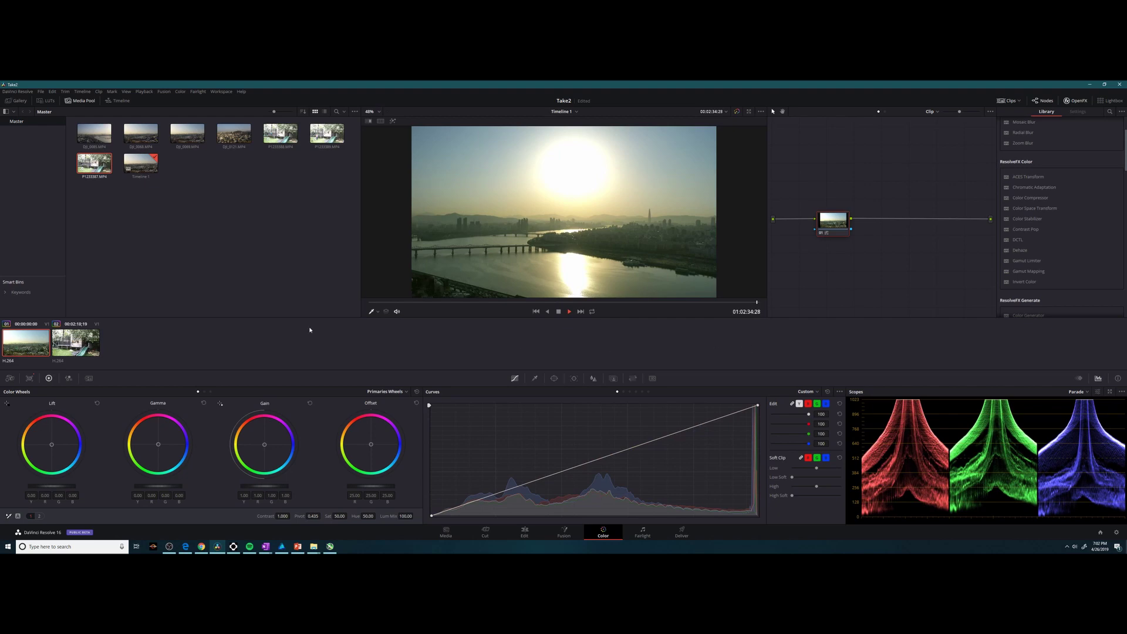
pyautogui.click(91, 335)
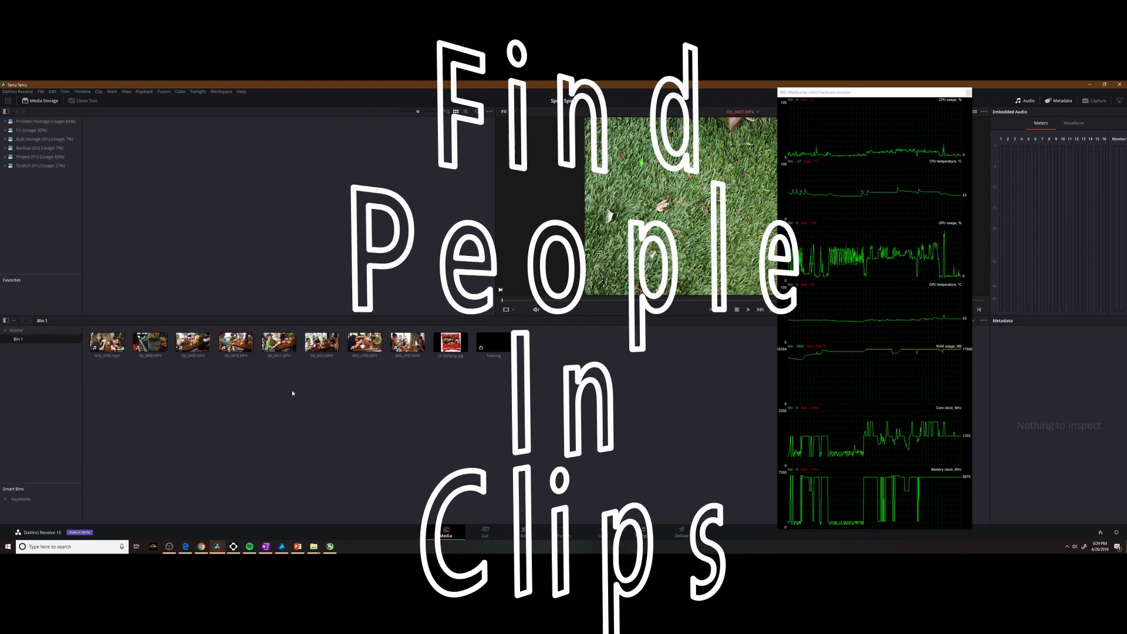
# Step: Select the video clips in Bin 1 and analyze them for people
pyautogui.moveTo(428, 368); pyautogui.dragTo(83, 325)
pyautogui.rightClick(312, 341)
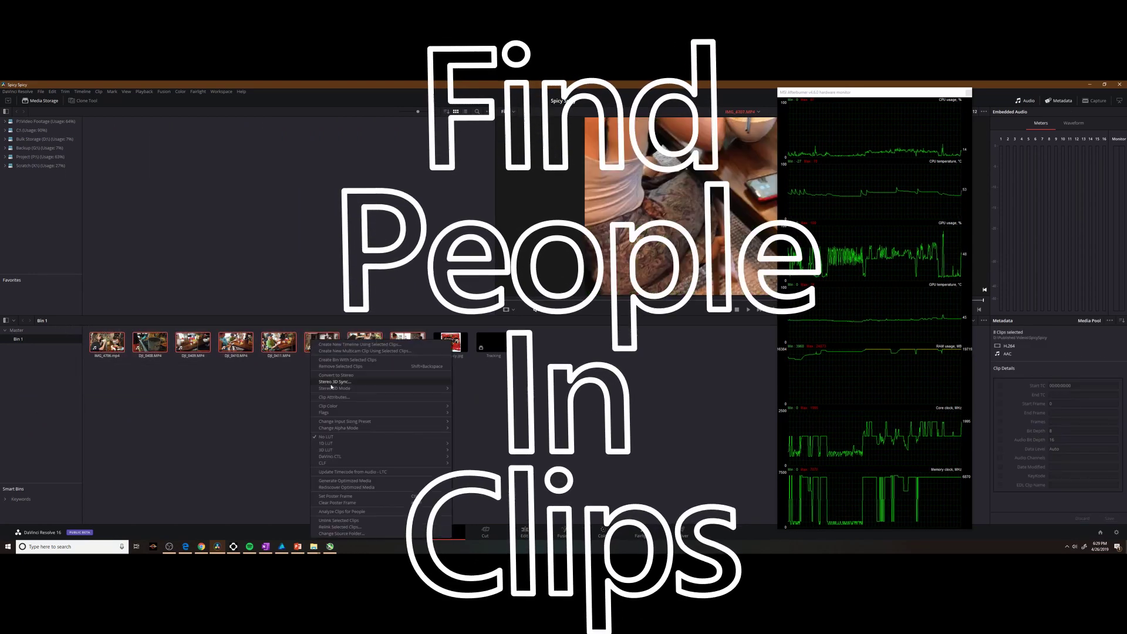
pyautogui.click(345, 511)
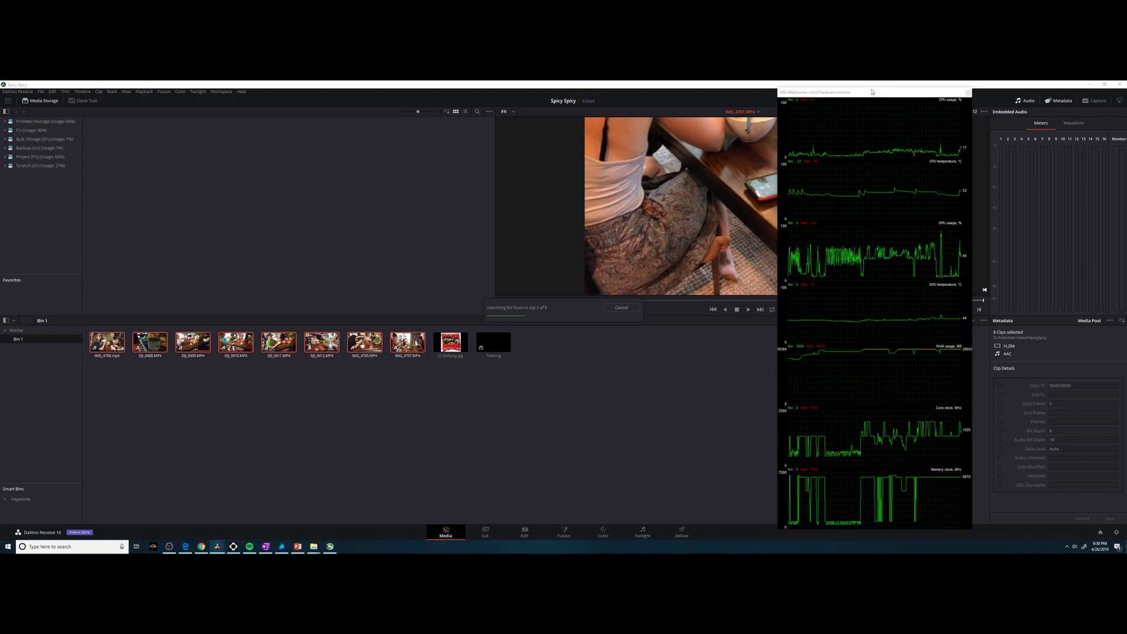
# Step: Rearrange the hardware monitor window and the face search progress dialog
pyautogui.moveTo(871, 92); pyautogui.dragTo(741, 98)
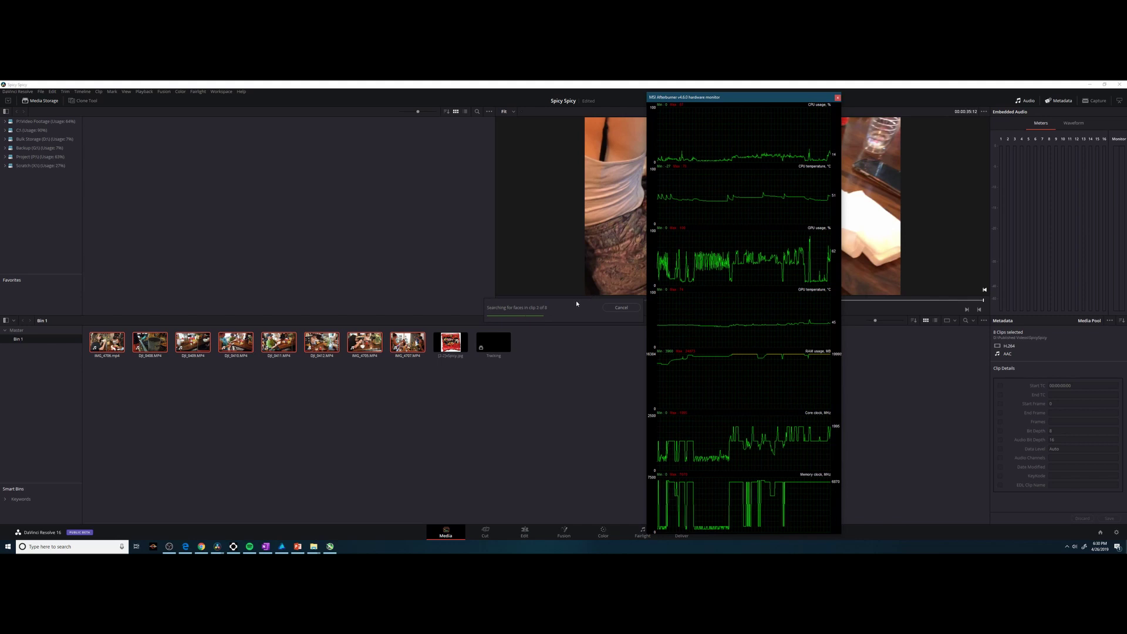
pyautogui.moveTo(576, 310); pyautogui.dragTo(412, 241)
pyautogui.moveTo(723, 97); pyautogui.dragTo(620, 92)
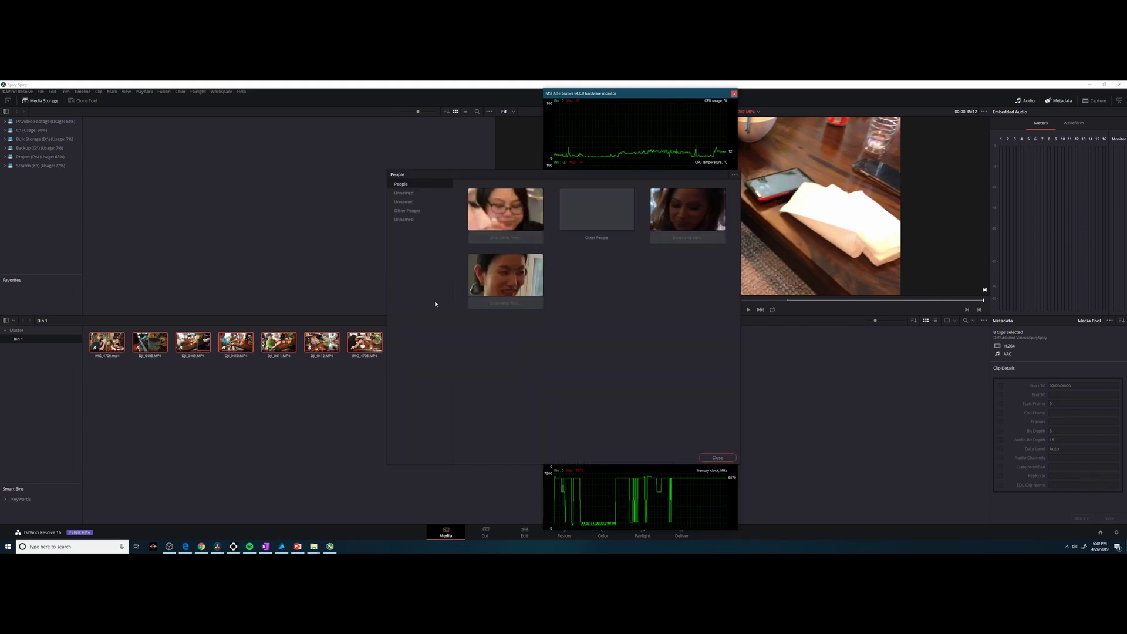
# Step: Review the clips grouped under each unnamed person and under Other People
pyautogui.click(414, 194)
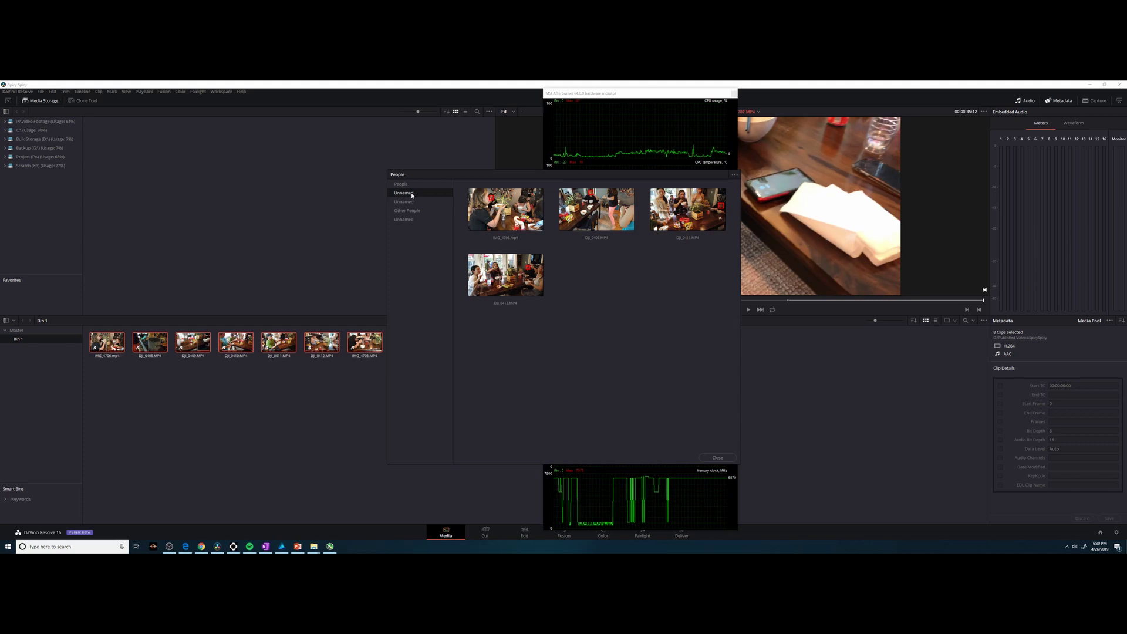
pyautogui.click(411, 203)
pyautogui.click(412, 211)
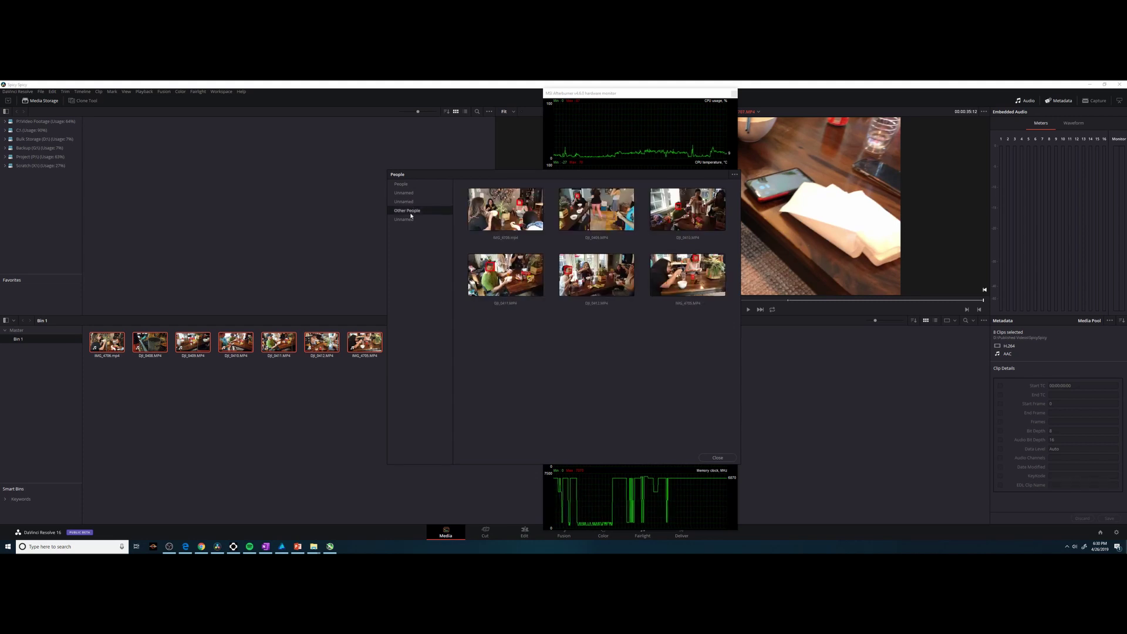
pyautogui.click(410, 220)
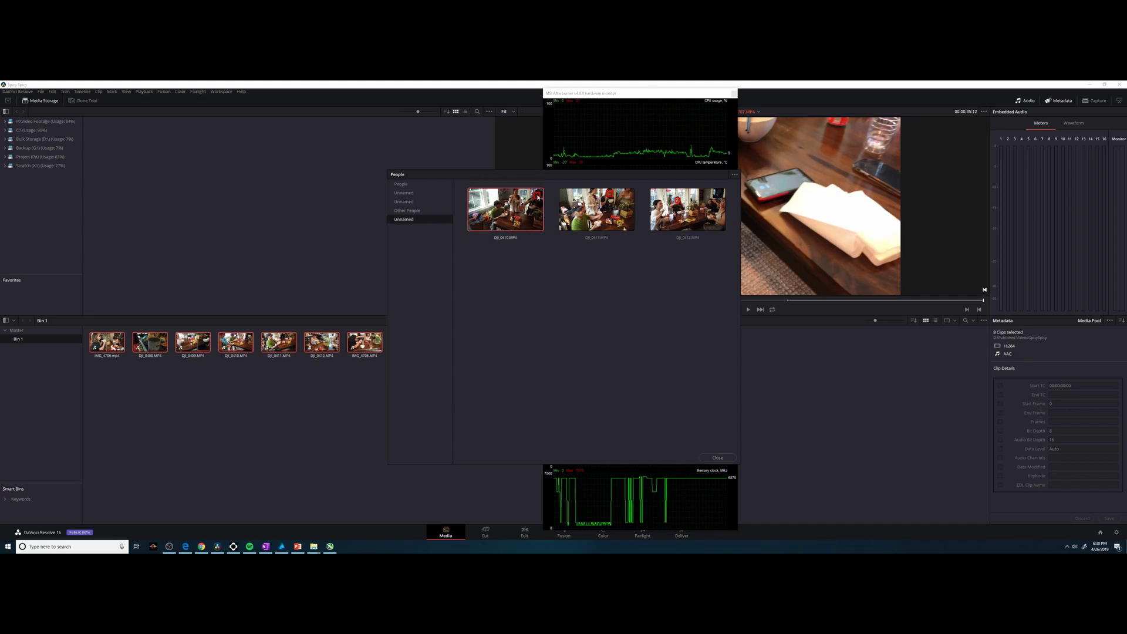
# Step: View the options for reassigning the first clip of the last unnamed group to another person
pyautogui.rightClick(537, 198)
pyautogui.moveTo(564, 200)
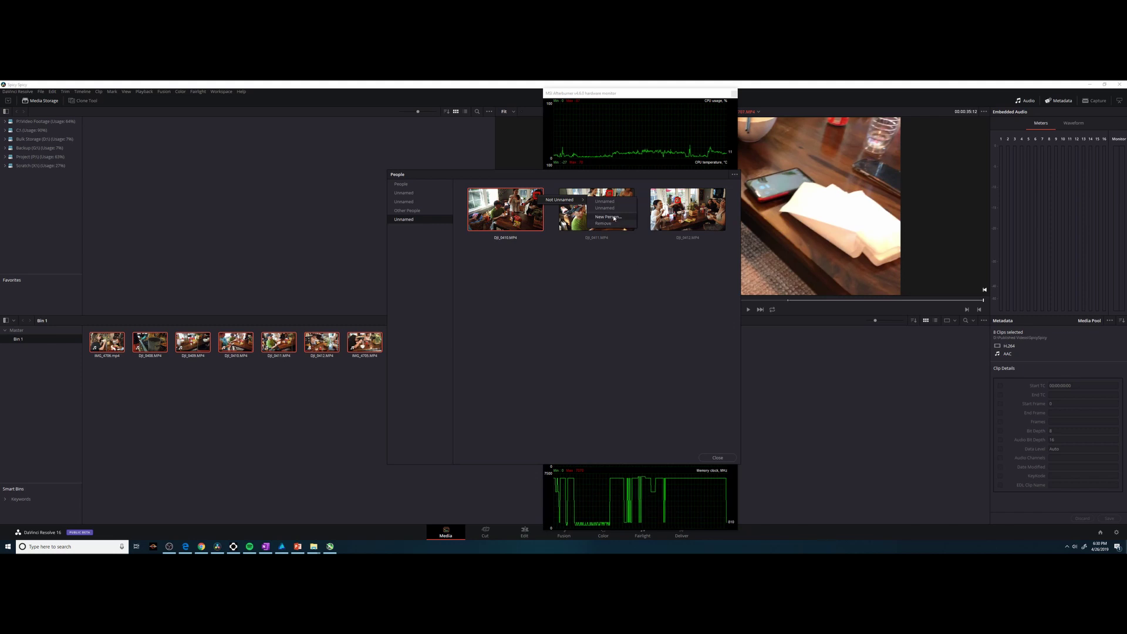
pyautogui.click(616, 284)
# Step: Return to the overview of all detected people and open the third face's name for editing
pyautogui.click(401, 184)
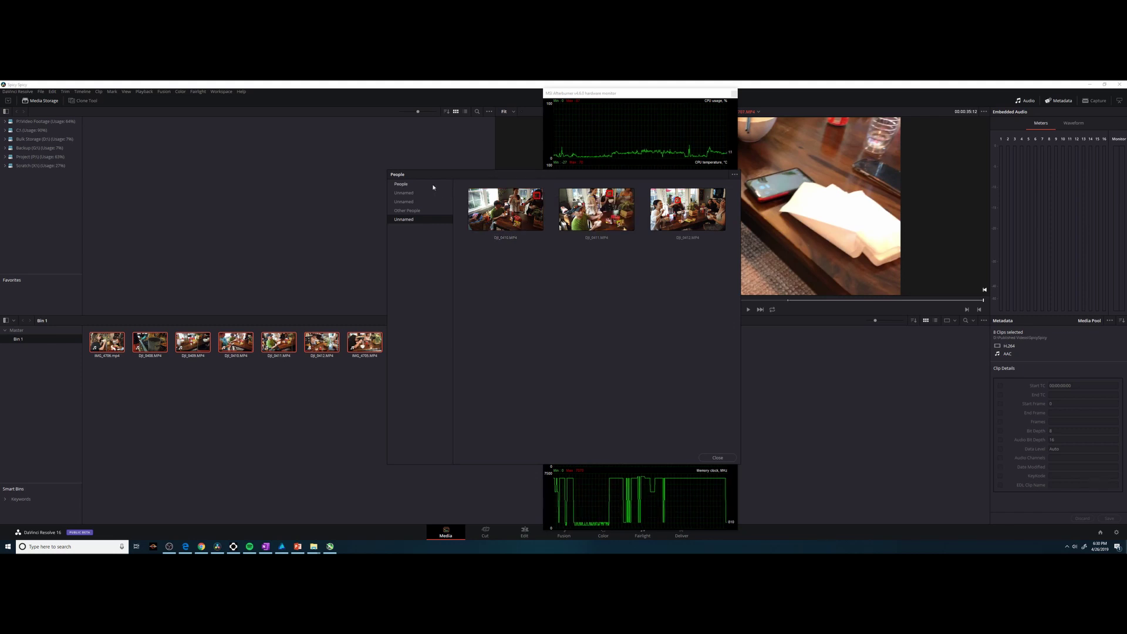
pyautogui.doubleClick(699, 238)
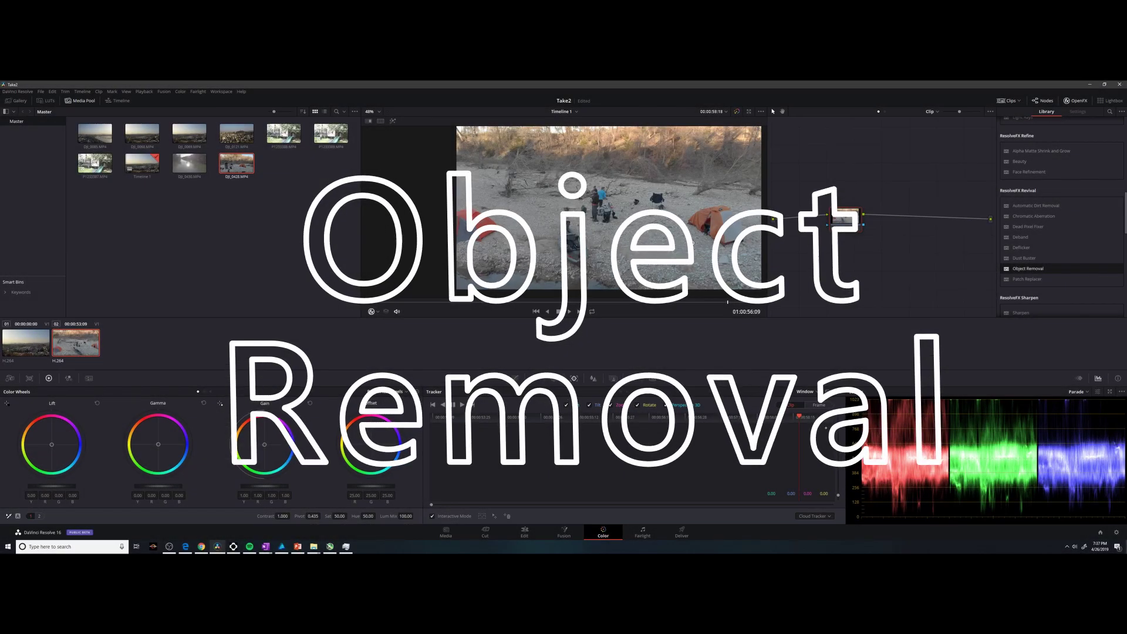
# Step: Add a circular power window to the campsite clip and centre it on the small dark object beside the blue camp chair
pyautogui.scroll(5, 683, 197)
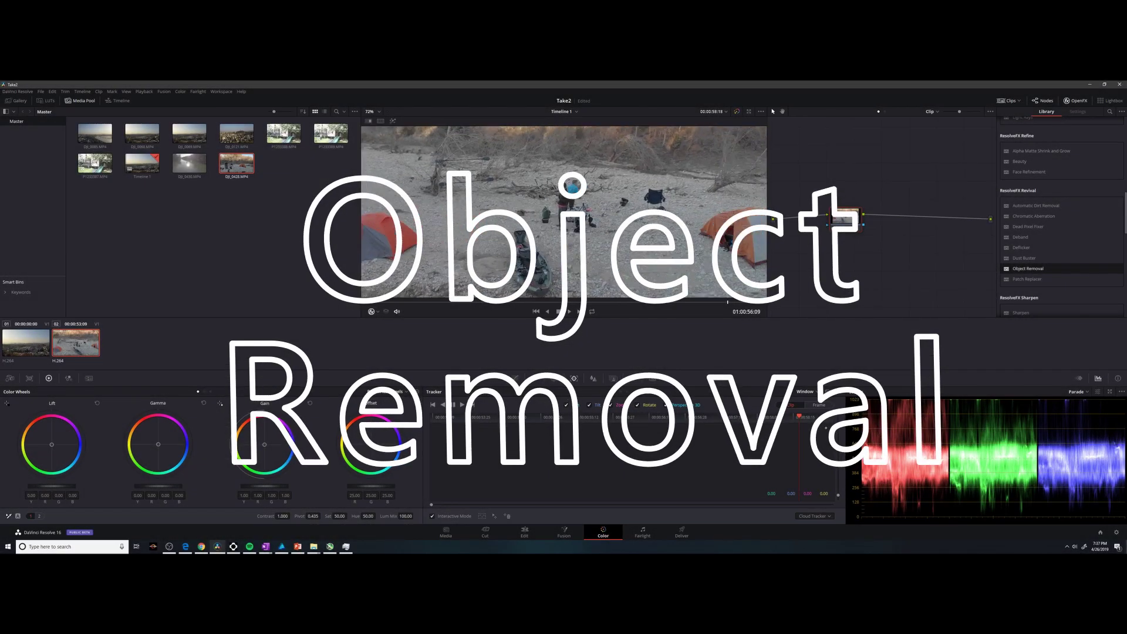
pyautogui.scroll(6, 591, 225)
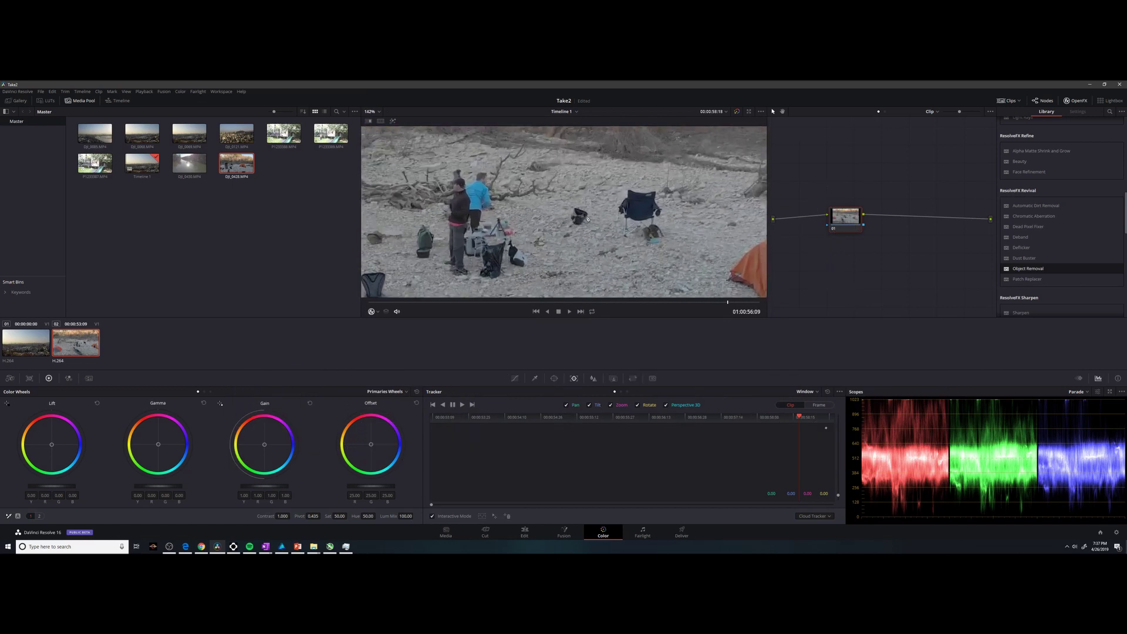
pyautogui.scroll(2, 588, 219)
pyautogui.moveTo(599, 219); pyautogui.dragTo(578, 224)
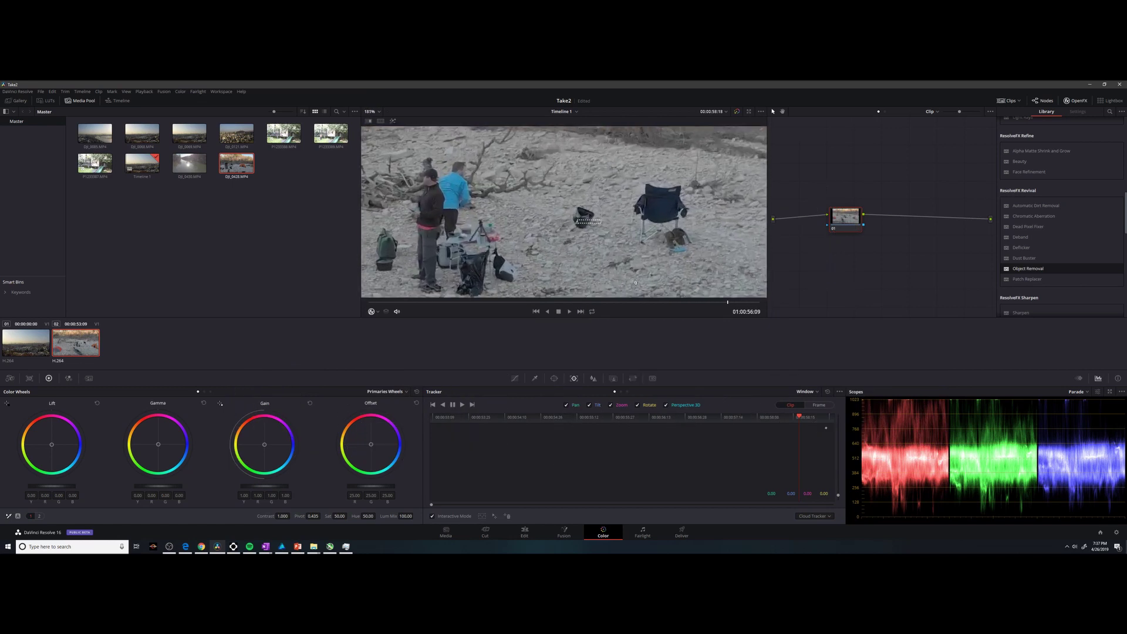
pyautogui.click(554, 379)
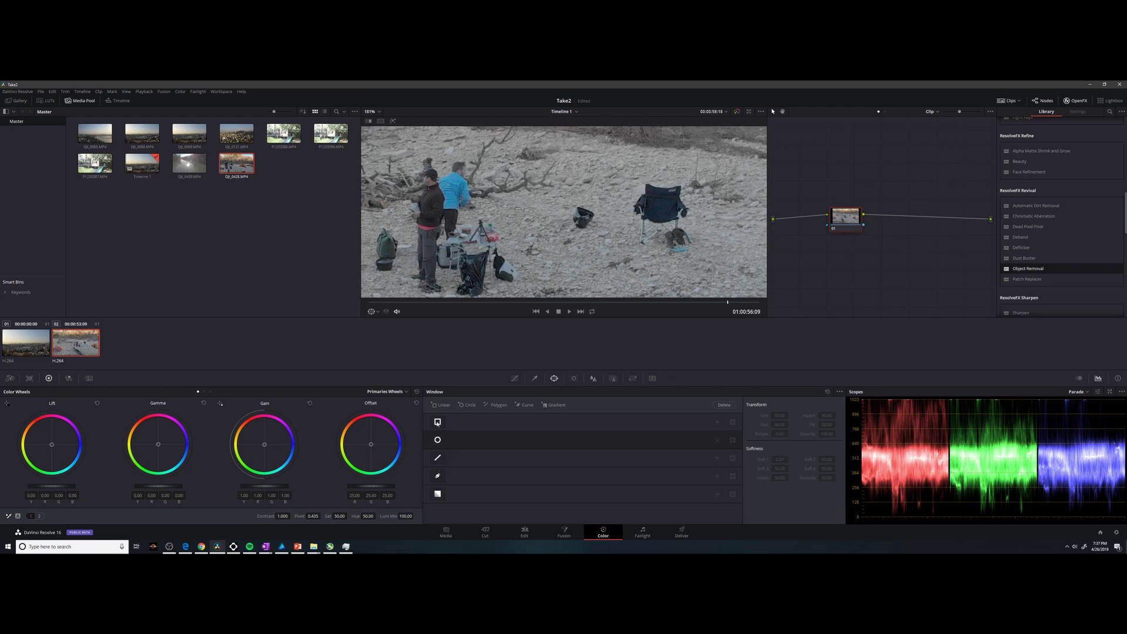
pyautogui.click(437, 440)
pyautogui.scroll(-5, 599, 259)
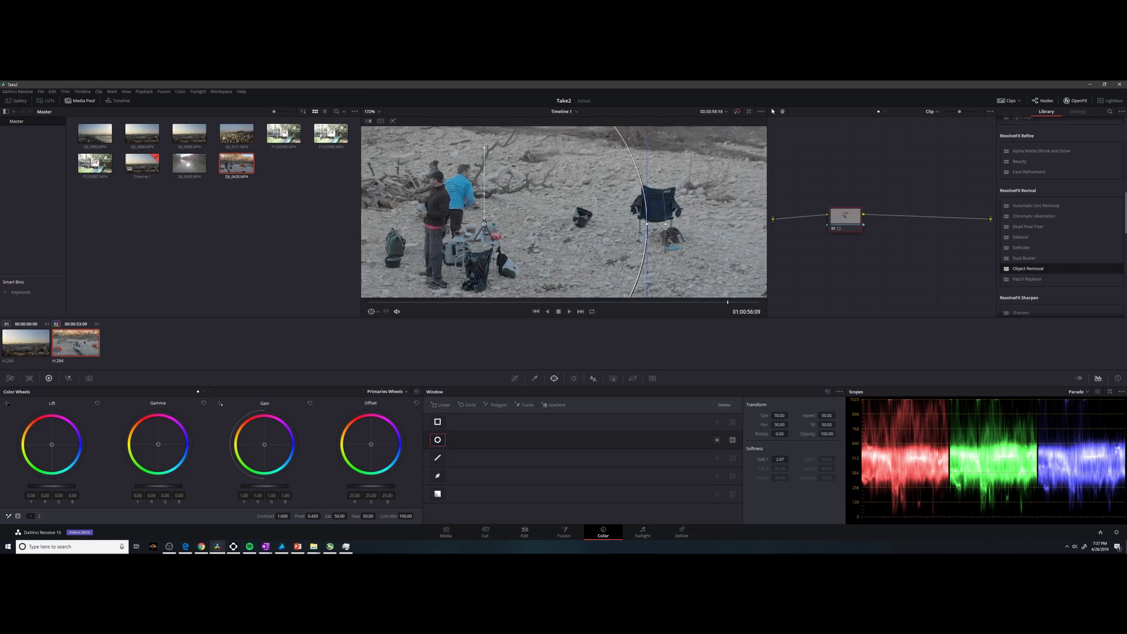
pyautogui.scroll(-2, 600, 258)
pyautogui.moveTo(600, 148); pyautogui.dragTo(571, 216)
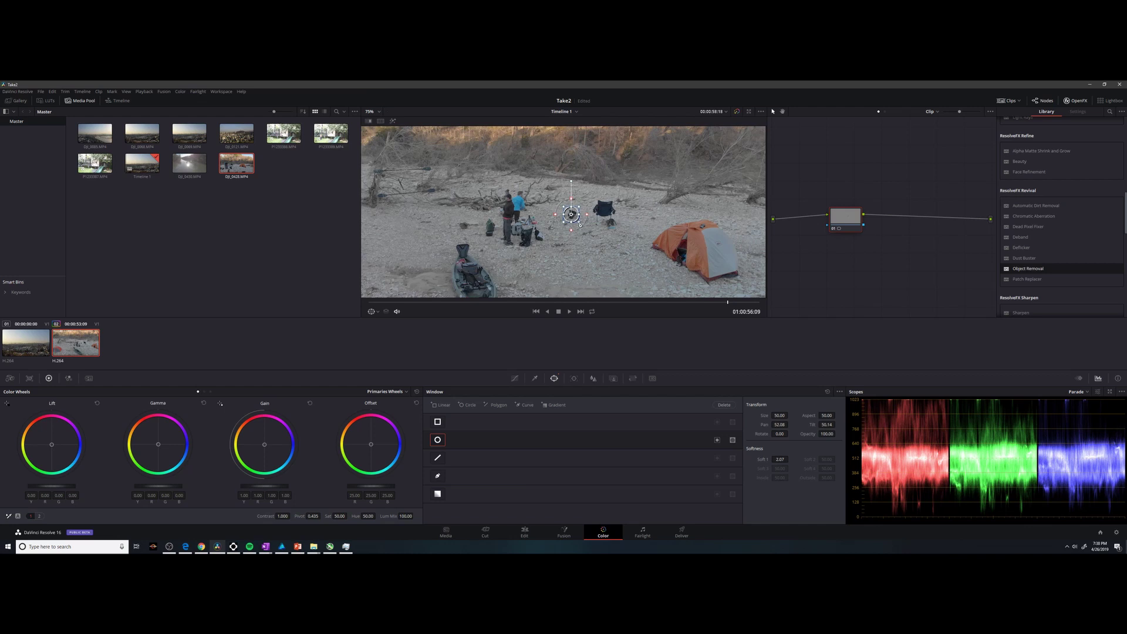
pyautogui.moveTo(571, 214); pyautogui.dragTo(571, 216)
# Step: Expand the Corrector 1 keyframe tracks to reach the circle window and play the campsite clip from its start
pyautogui.click(1080, 378)
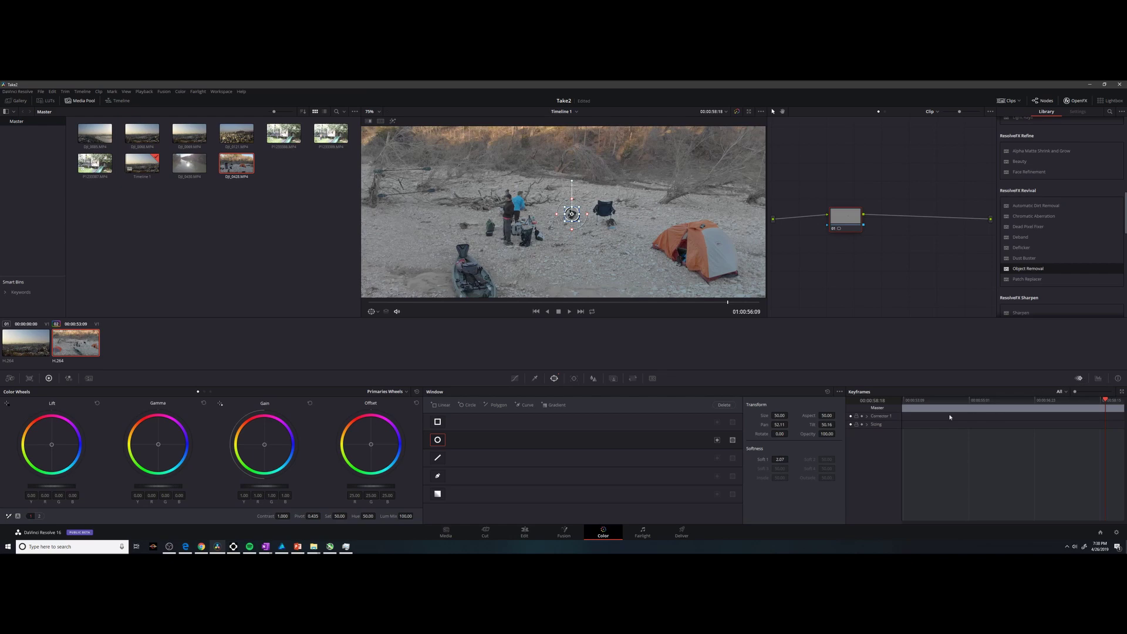
pyautogui.click(867, 417)
pyautogui.scroll(-2, 878, 506)
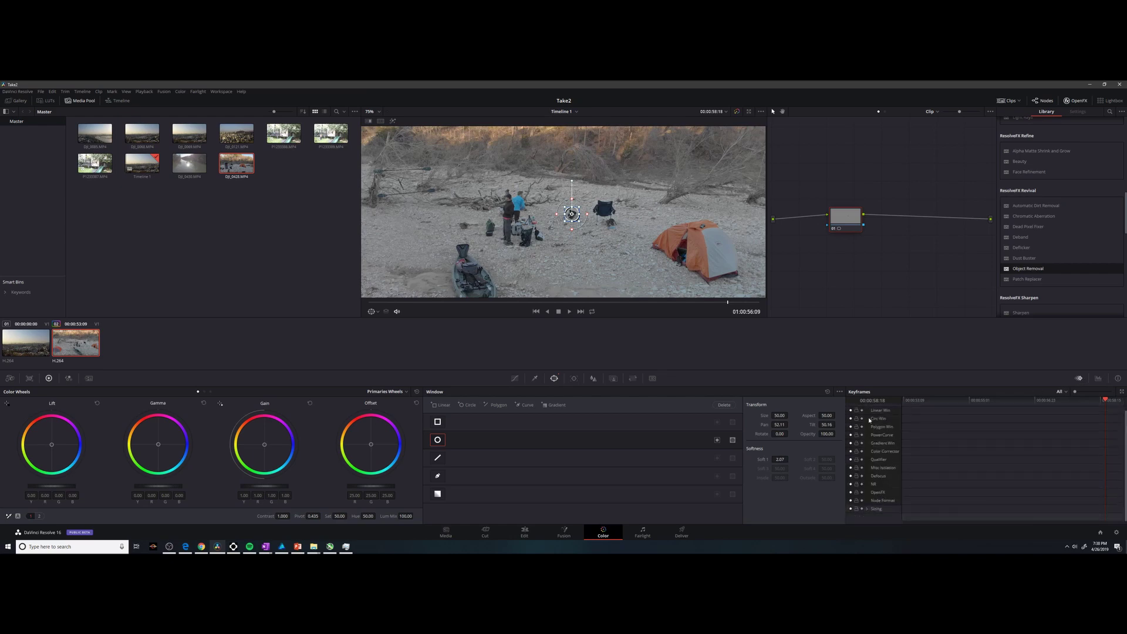
pyautogui.press('Up')
pyautogui.press('space')
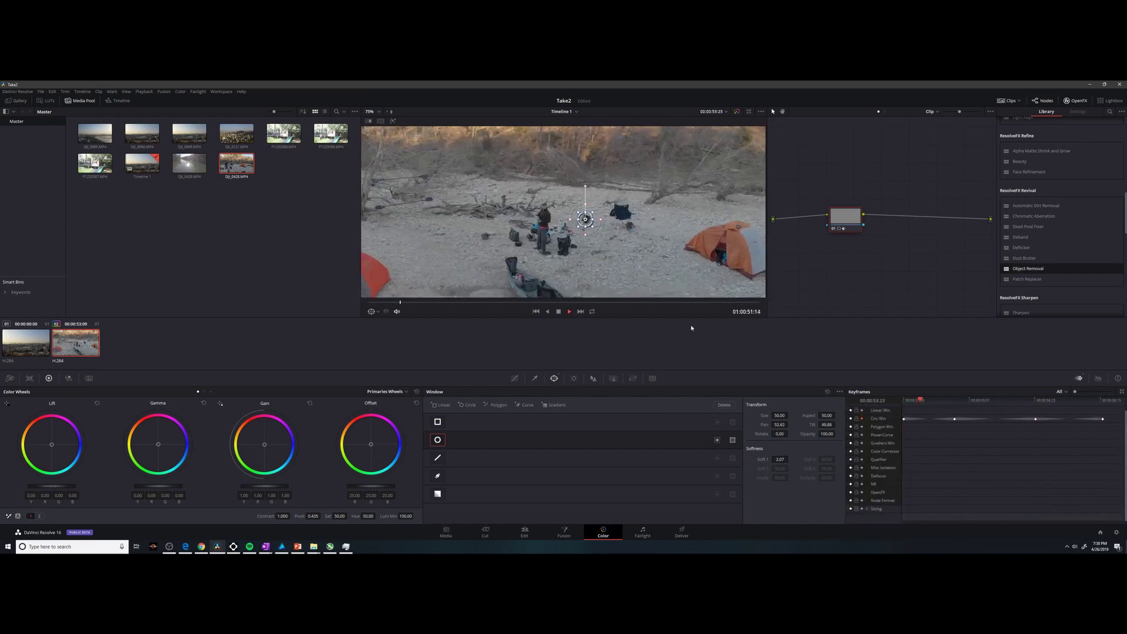
# Step: Play the campsite clip to check that the circle window follows the dark object, and return to the clip's start
pyautogui.click(76, 342)
pyautogui.press('space')
pyautogui.press('space')
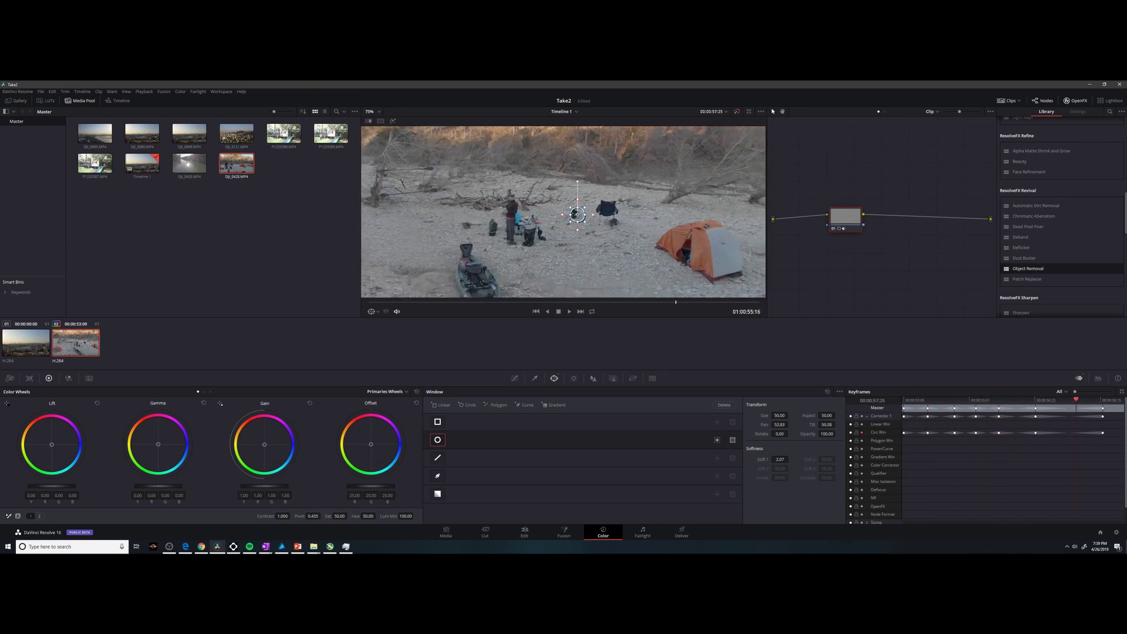
pyautogui.moveTo(585, 218); pyautogui.dragTo(583, 217)
pyautogui.press('Up')
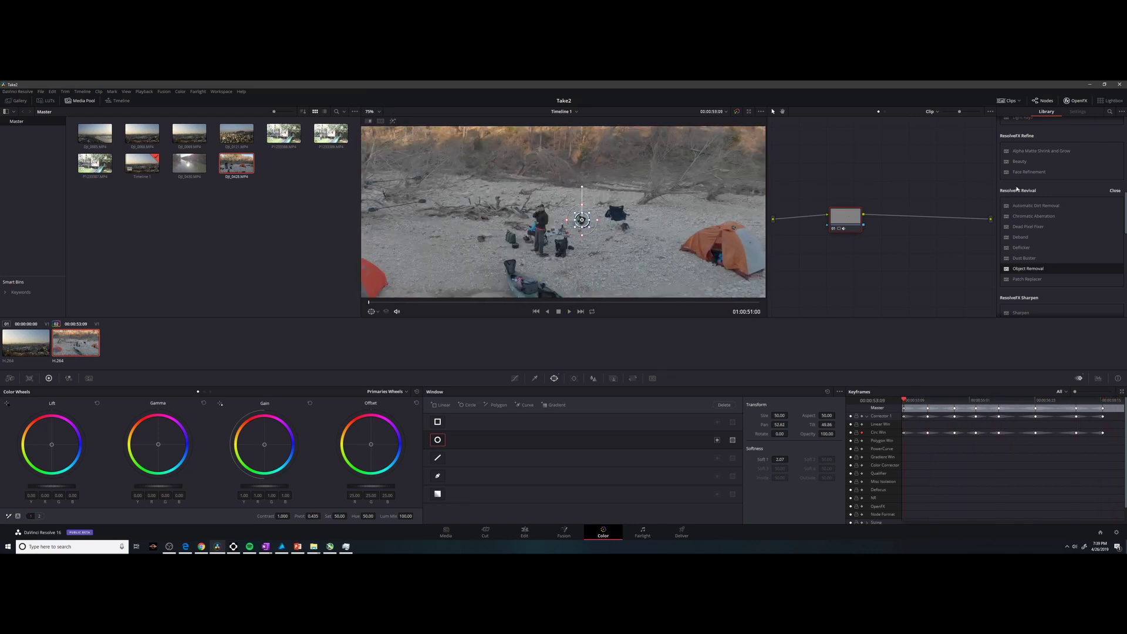
# Step: Apply the Object Removal effect to the campsite clip's corrector node, enable it and run its scene analysis
pyautogui.press('space')
pyautogui.moveTo(1022, 269); pyautogui.dragTo(848, 218)
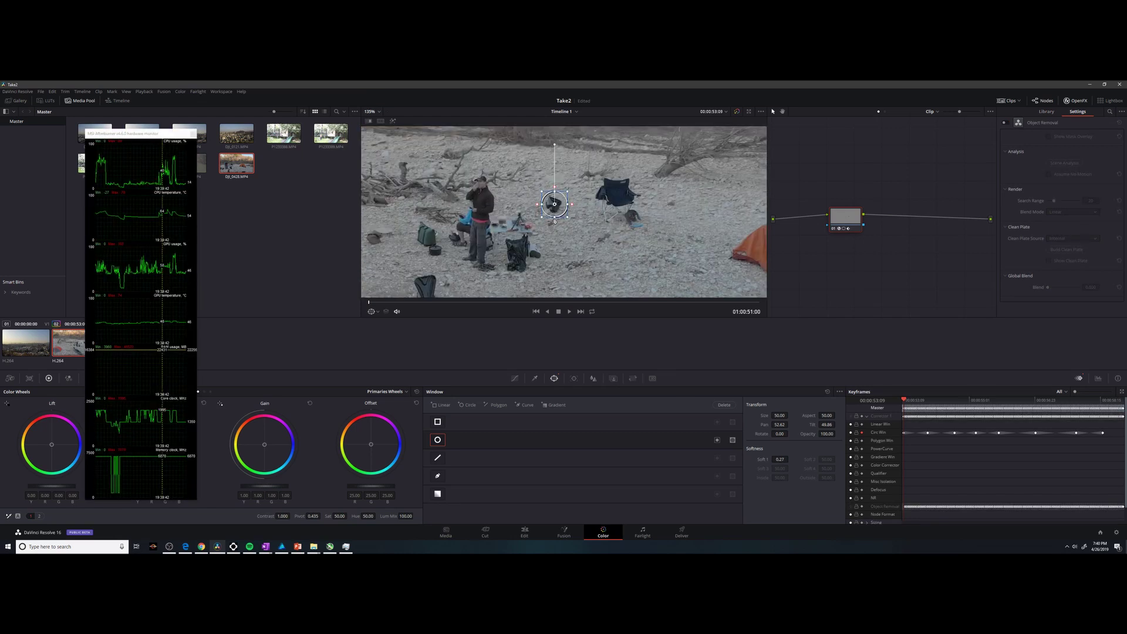
pyautogui.click(1005, 122)
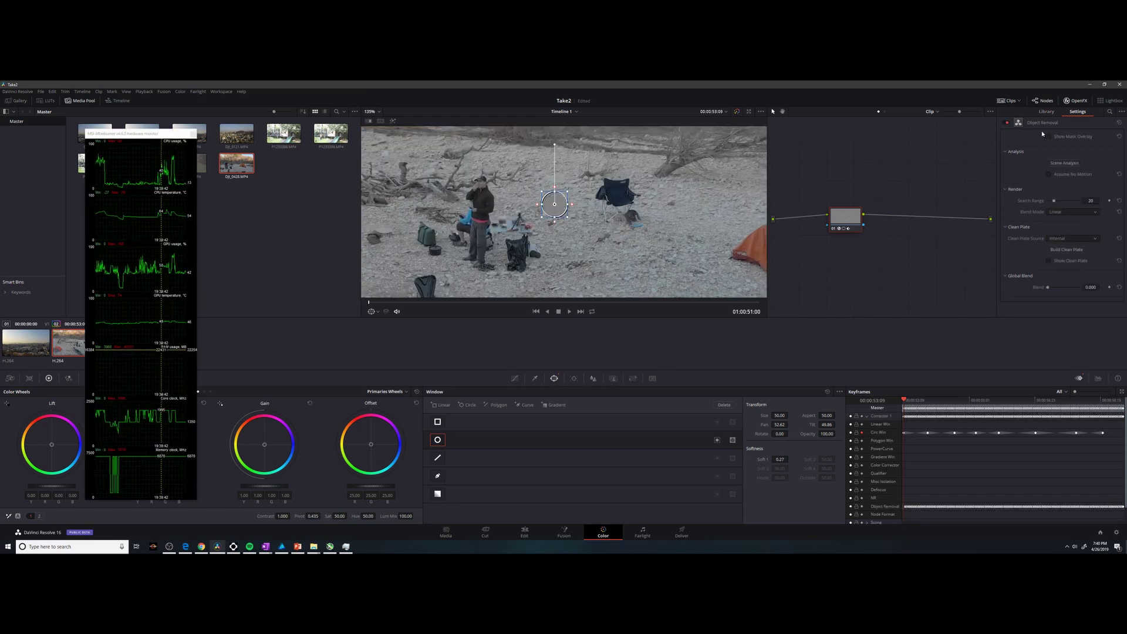
pyautogui.click(1064, 163)
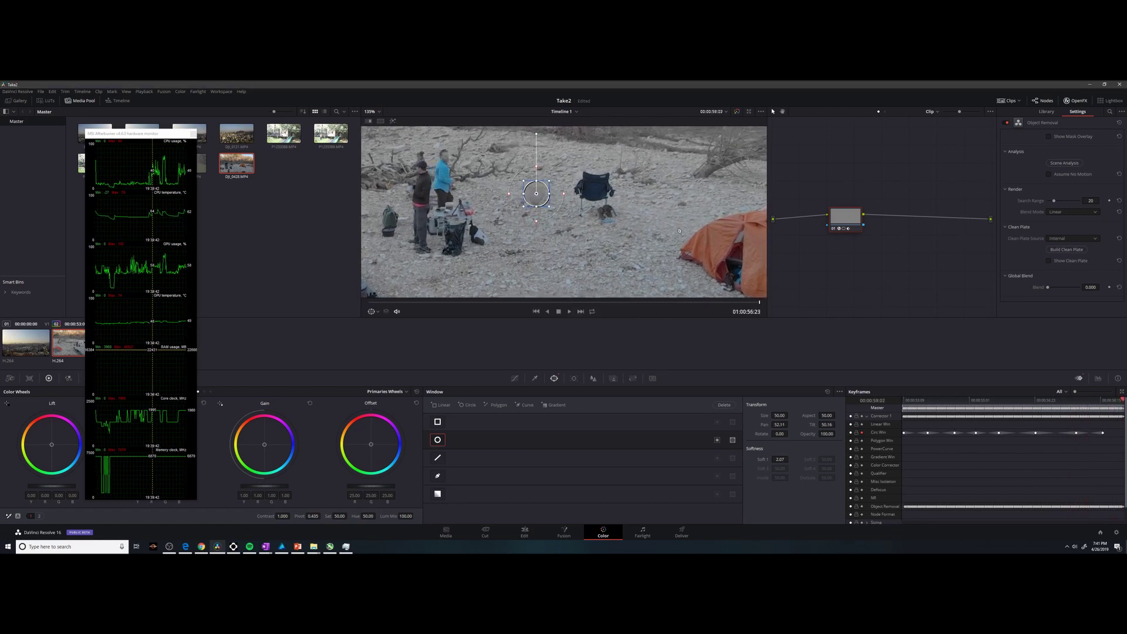
# Step: Play the campsite clip from its start, at close and wider view, to examine the object removal inside the circle window
pyautogui.click(1049, 137)
pyautogui.click(1049, 136)
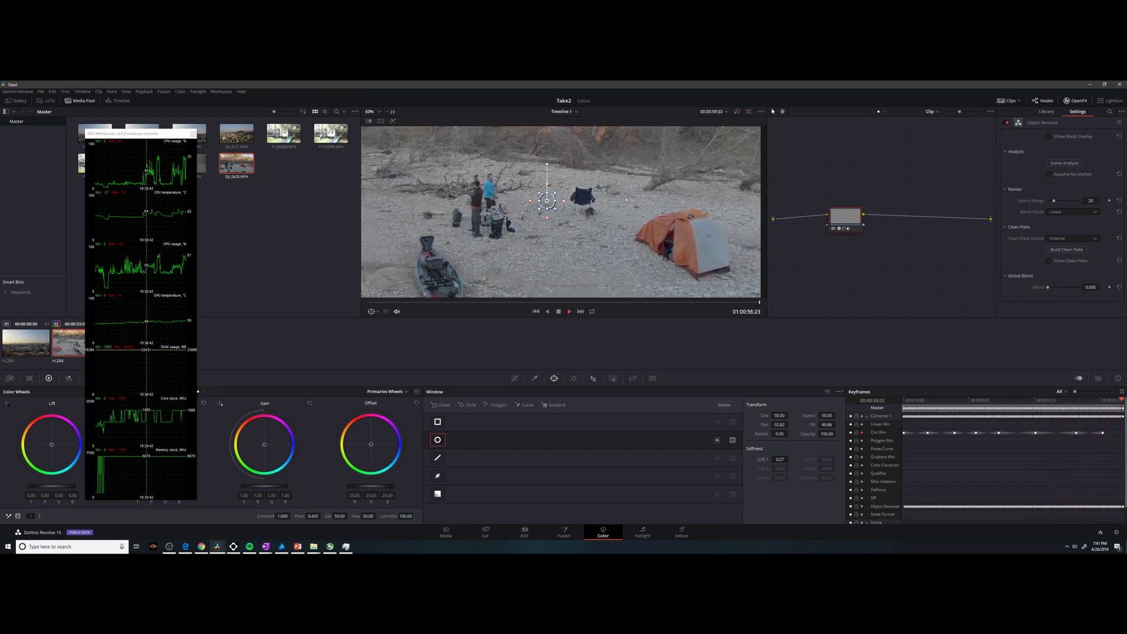
pyautogui.press('space')
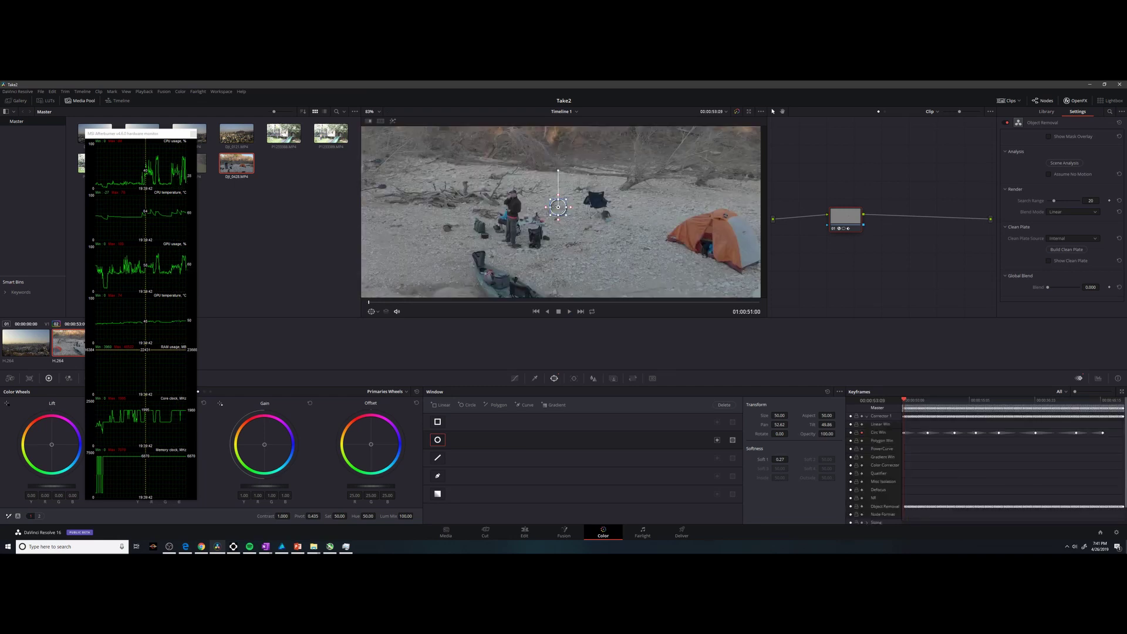
pyautogui.scroll(2, 558, 208)
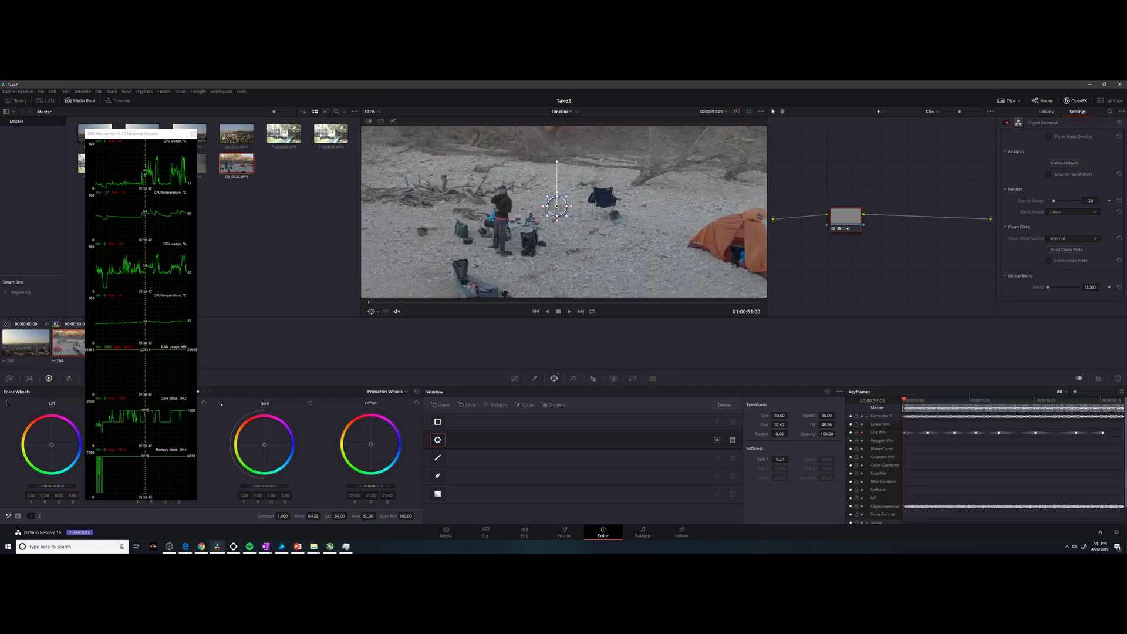
pyautogui.scroll(2, 558, 205)
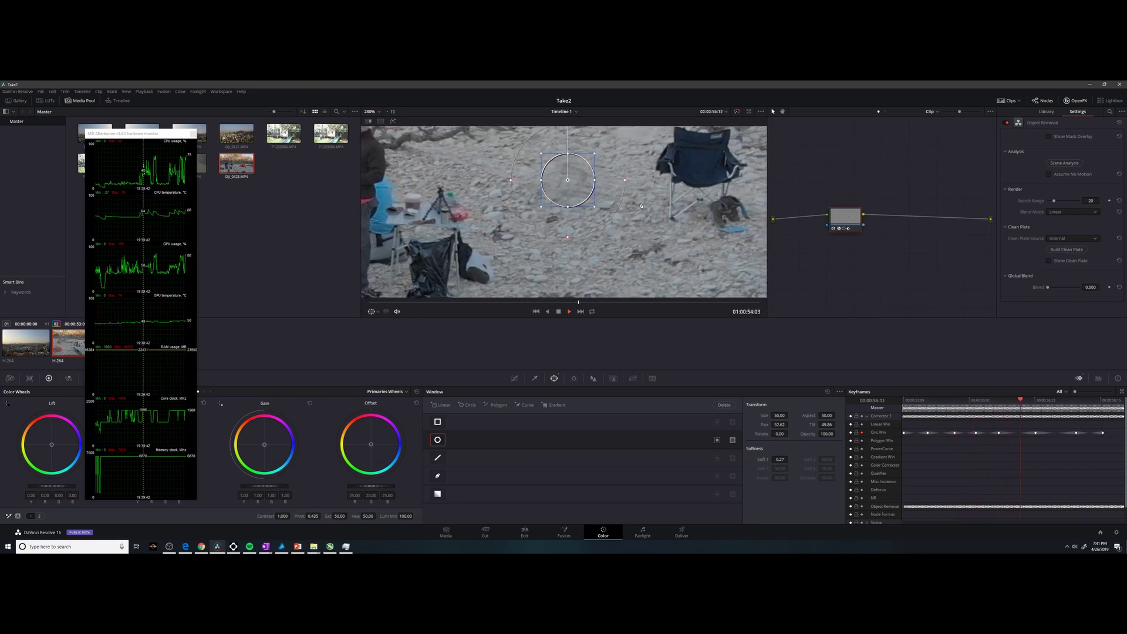
pyautogui.scroll(-5, 642, 206)
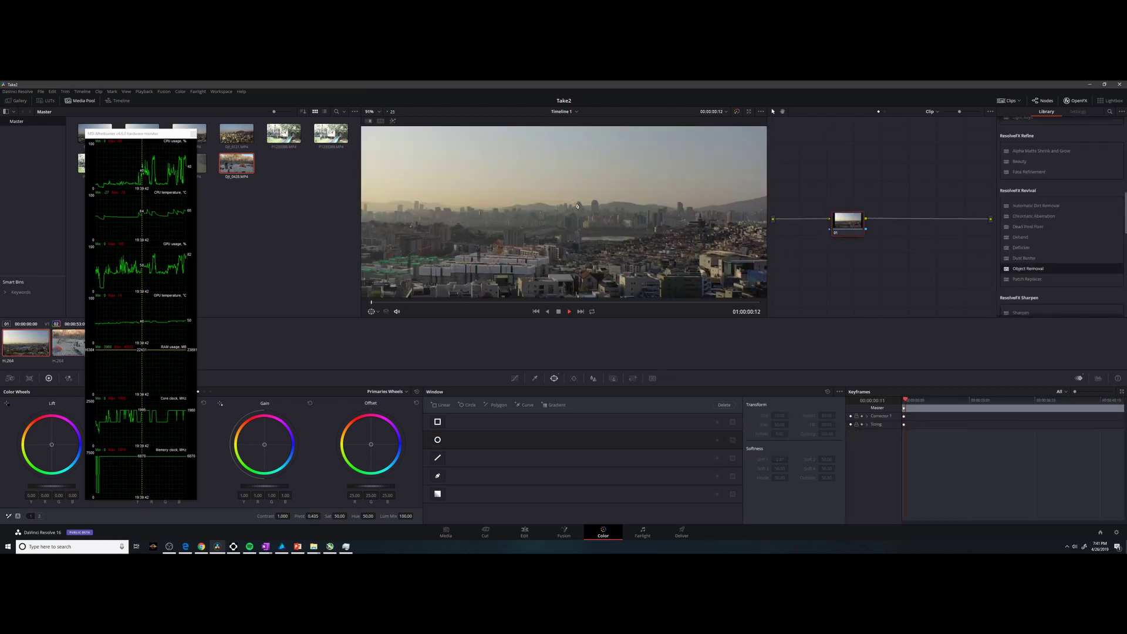
pyautogui.click(62, 340)
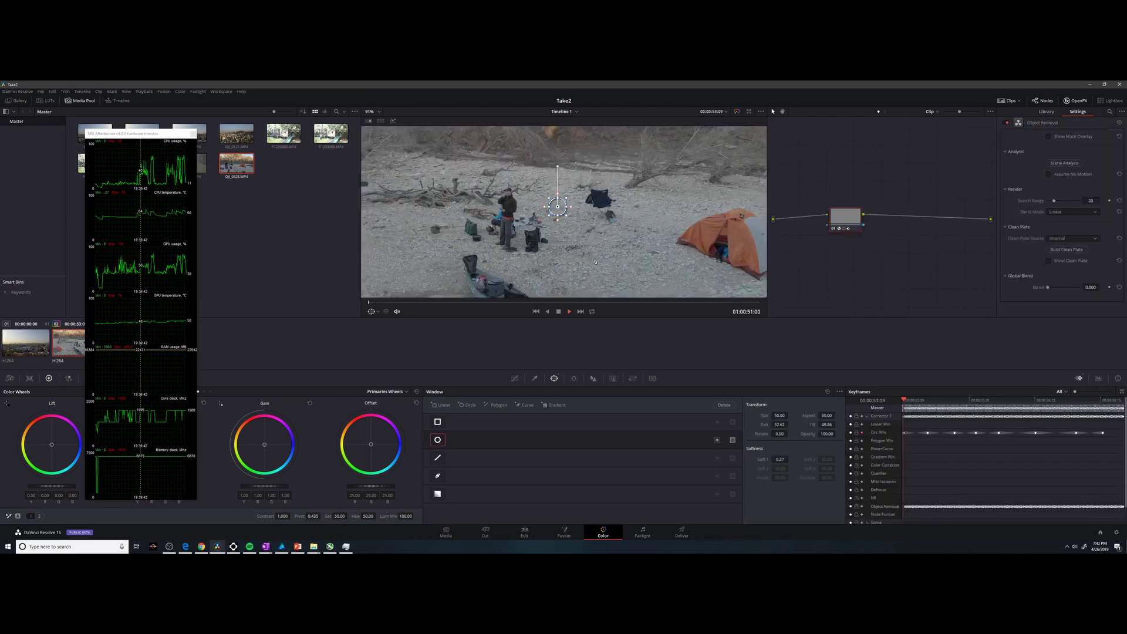
pyautogui.press('space')
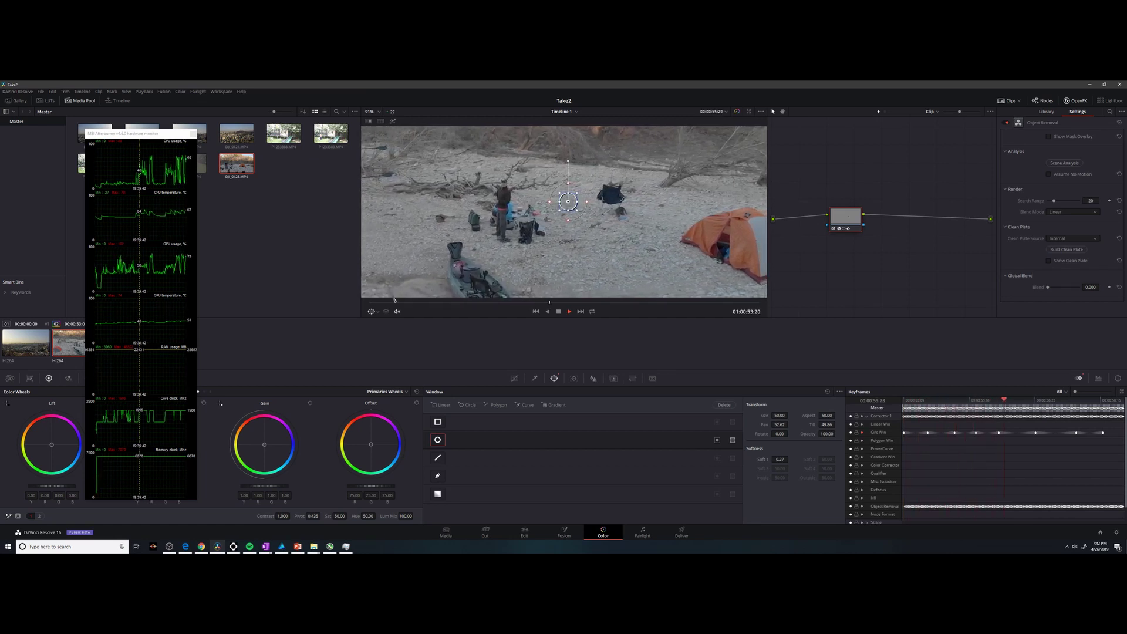
# Step: Switch the viewer's on-screen controls to OpenFX Overlay for the campsite clip
pyautogui.click(377, 312)
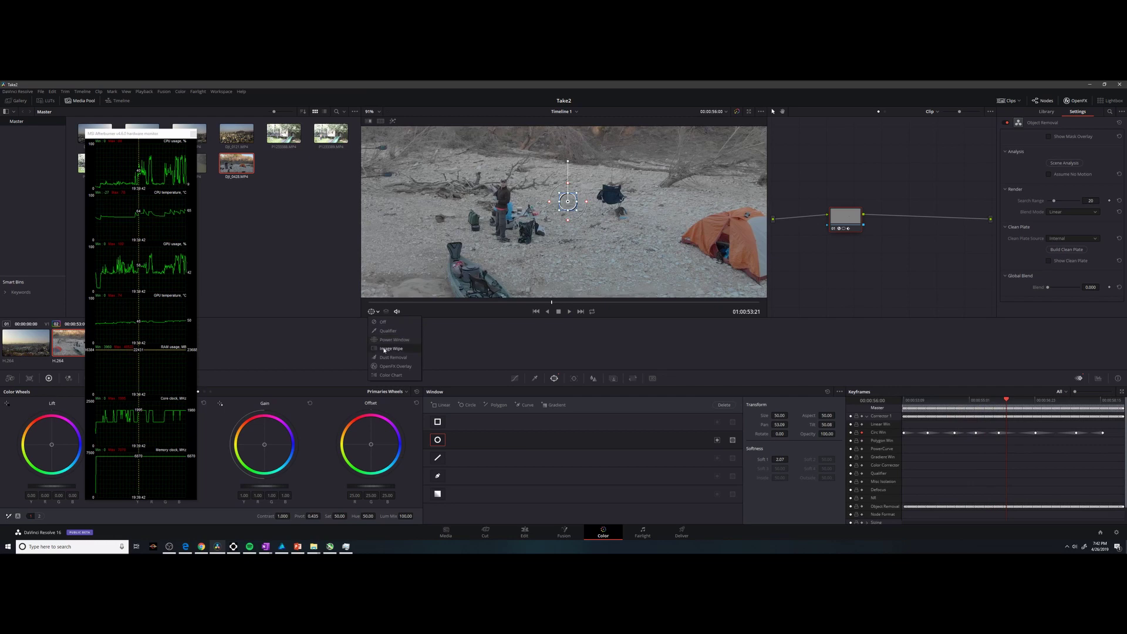
pyautogui.click(392, 367)
pyautogui.scroll(-5, 665, 245)
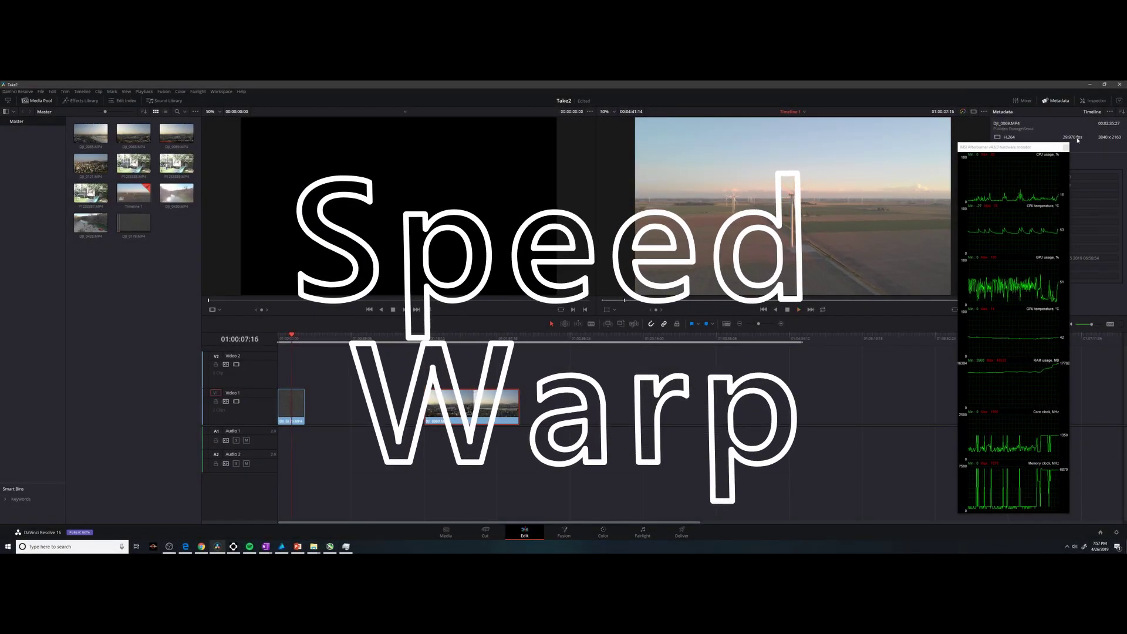
# Step: Preview the wind turbine clip's original motion and place the playhead at about 01:00:05:18
pyautogui.press('space')
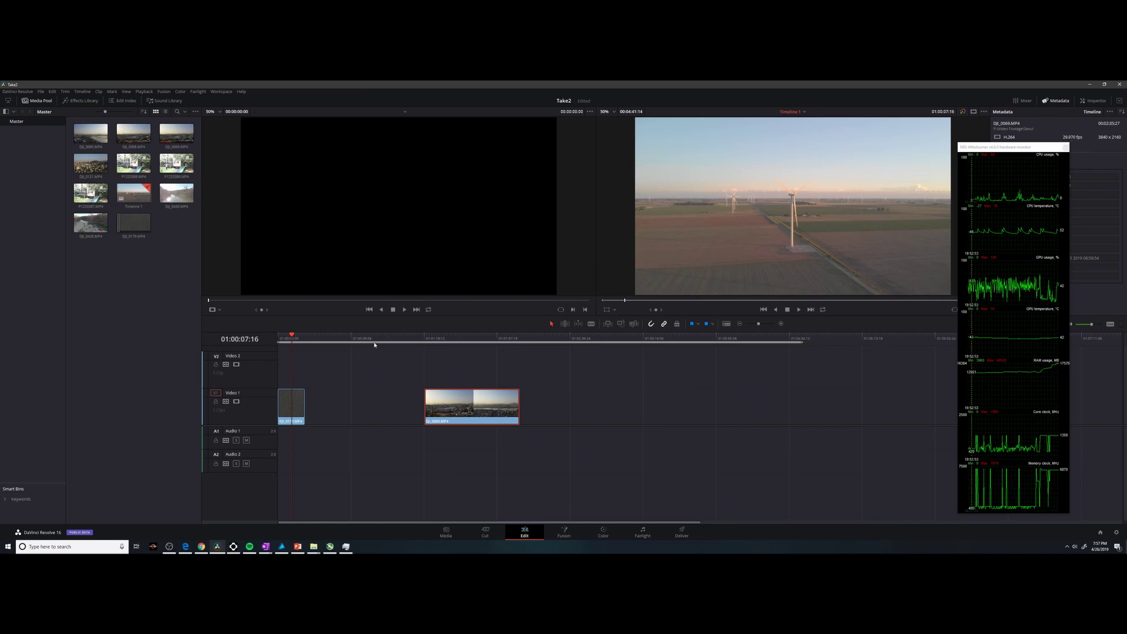
pyautogui.press('space')
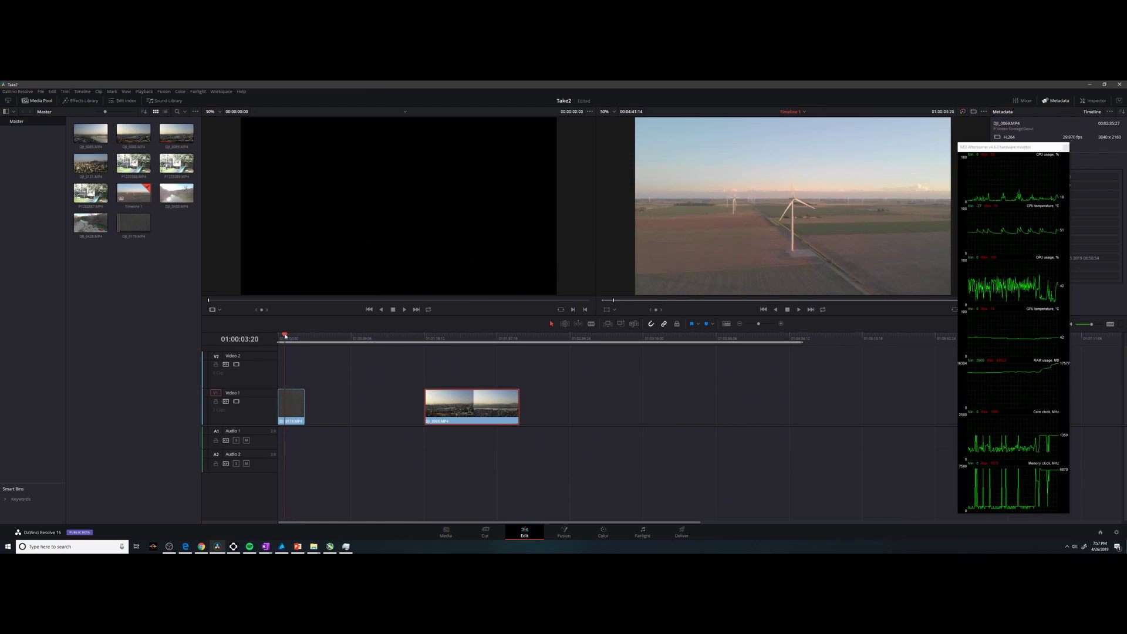
pyautogui.click(289, 336)
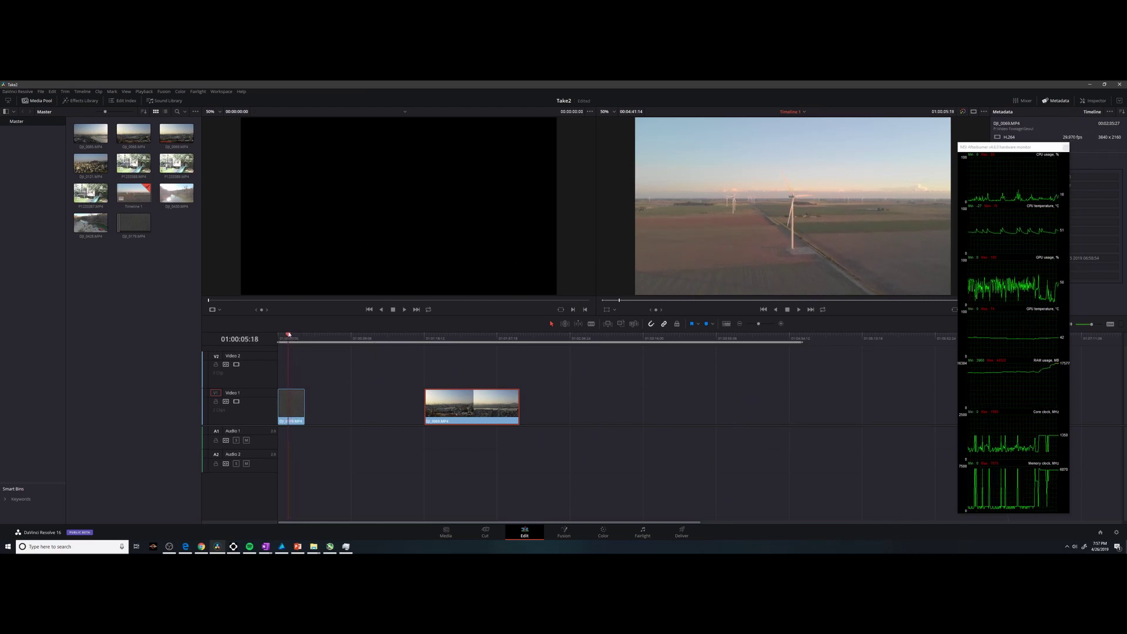
# Step: Show the wind turbine clip's retime curve and display Retime Speed instead of Retime Frame
pyautogui.rightClick(293, 405)
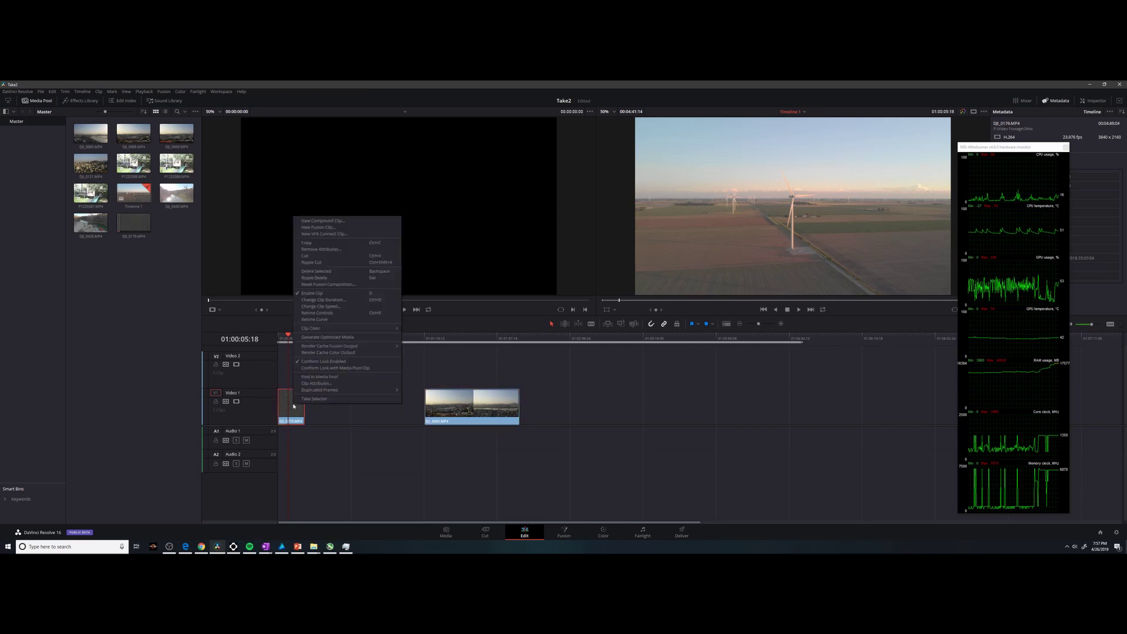
pyautogui.click(327, 320)
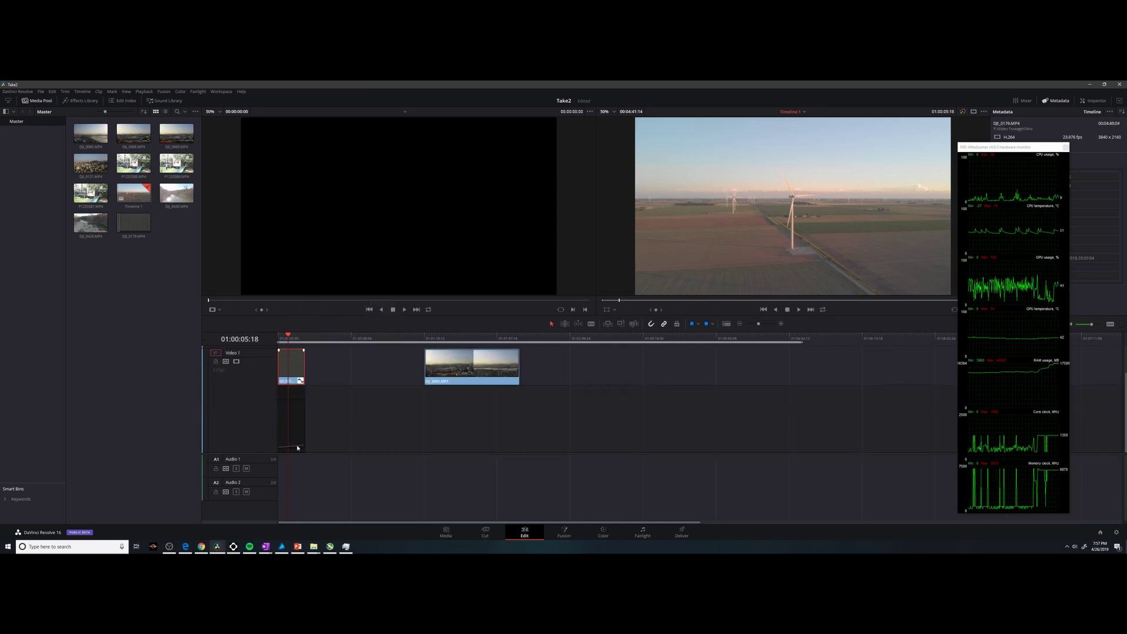
pyautogui.scroll(10, 304, 403)
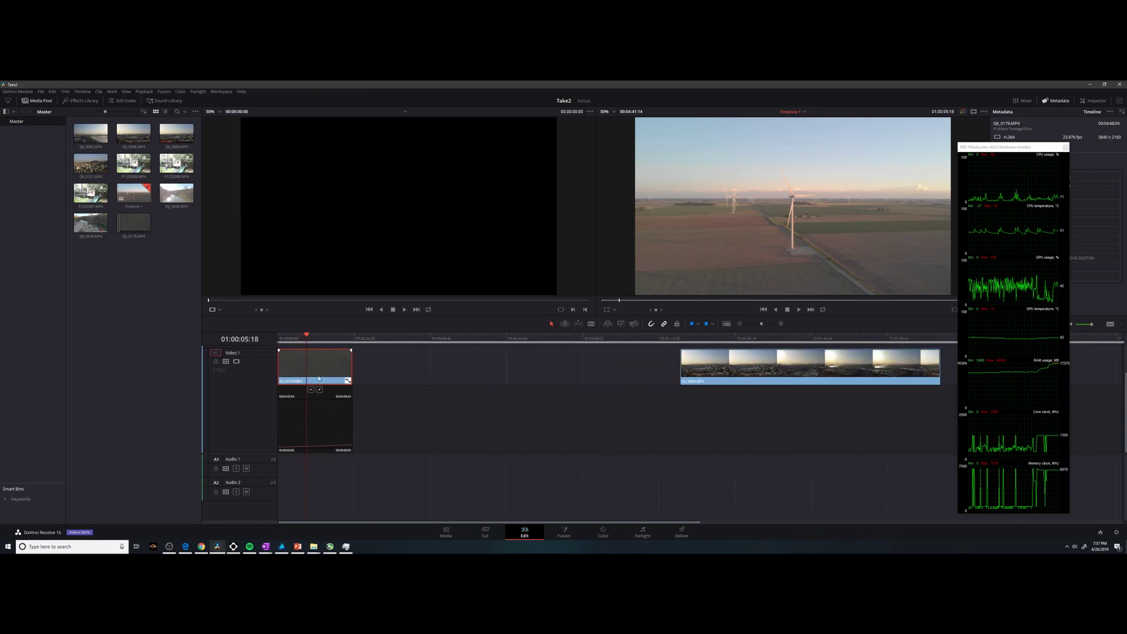
pyautogui.click(281, 391)
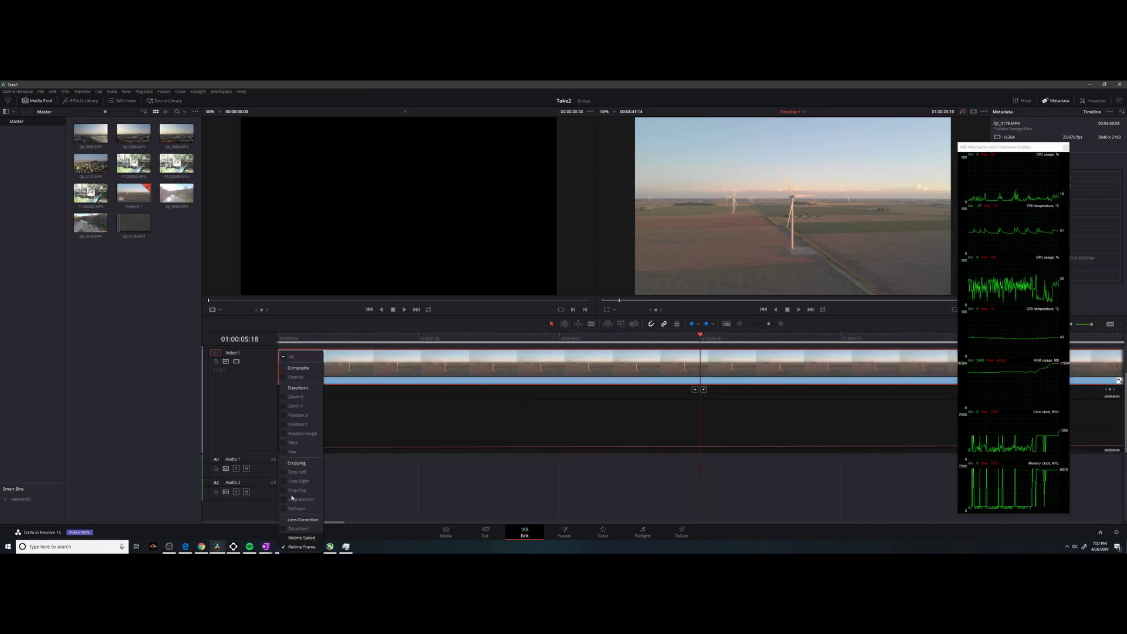
pyautogui.click(301, 538)
pyautogui.click(301, 547)
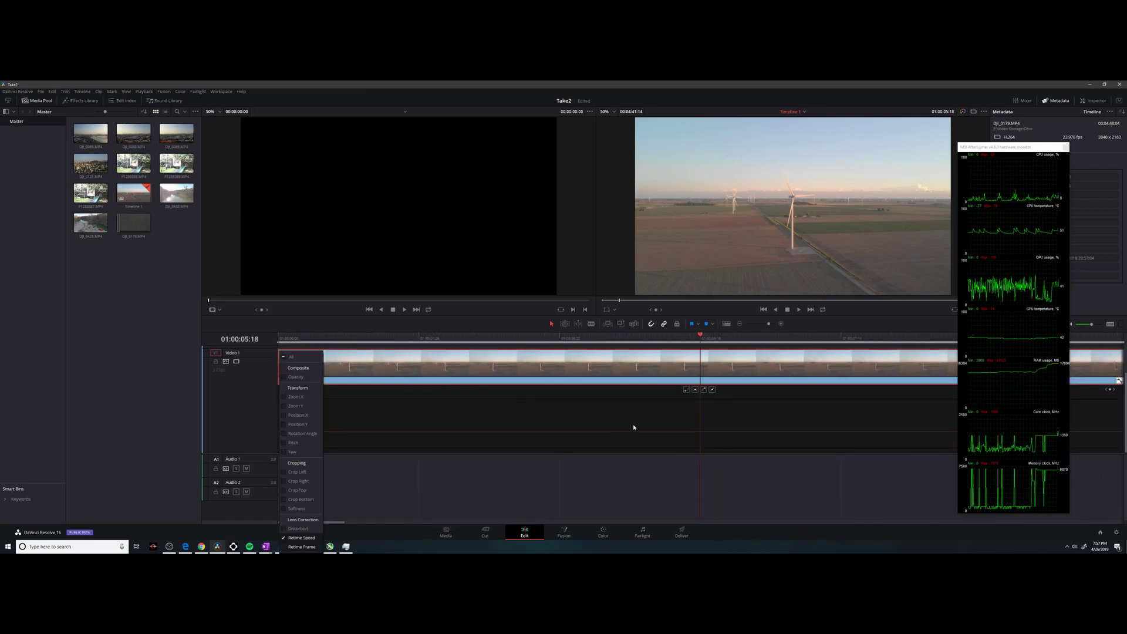
pyautogui.click(512, 459)
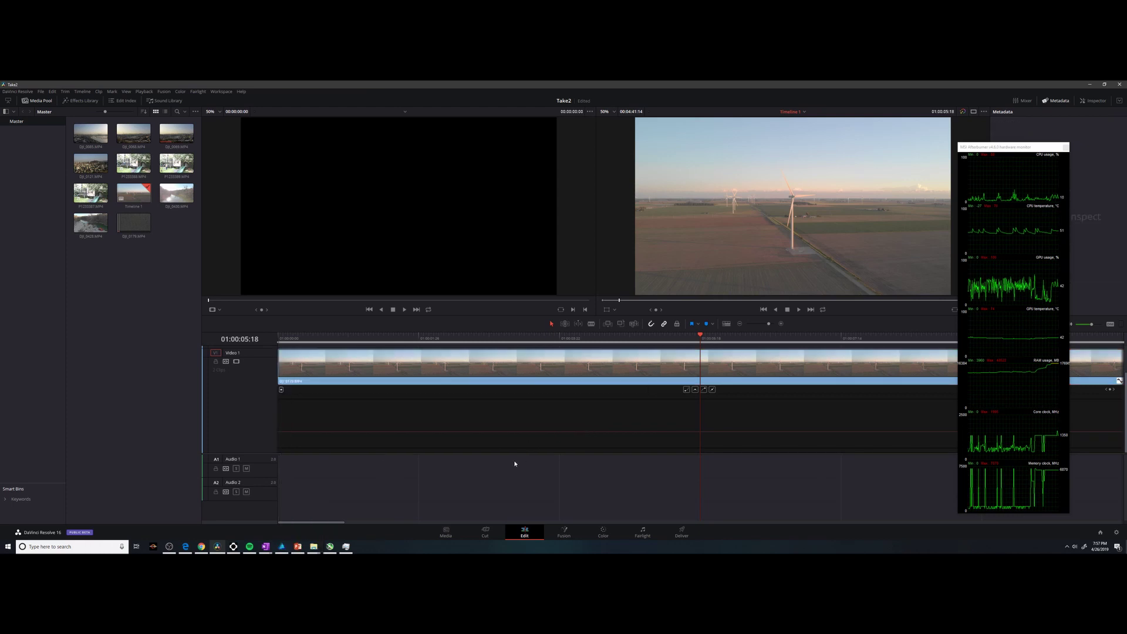
# Step: Add two Retime Speed keyframes to the wind turbine clip, at 01:00:00:12 near its start and 01:00:14:04 near its end
pyautogui.scroll(-6, 511, 458)
pyautogui.click(467, 404)
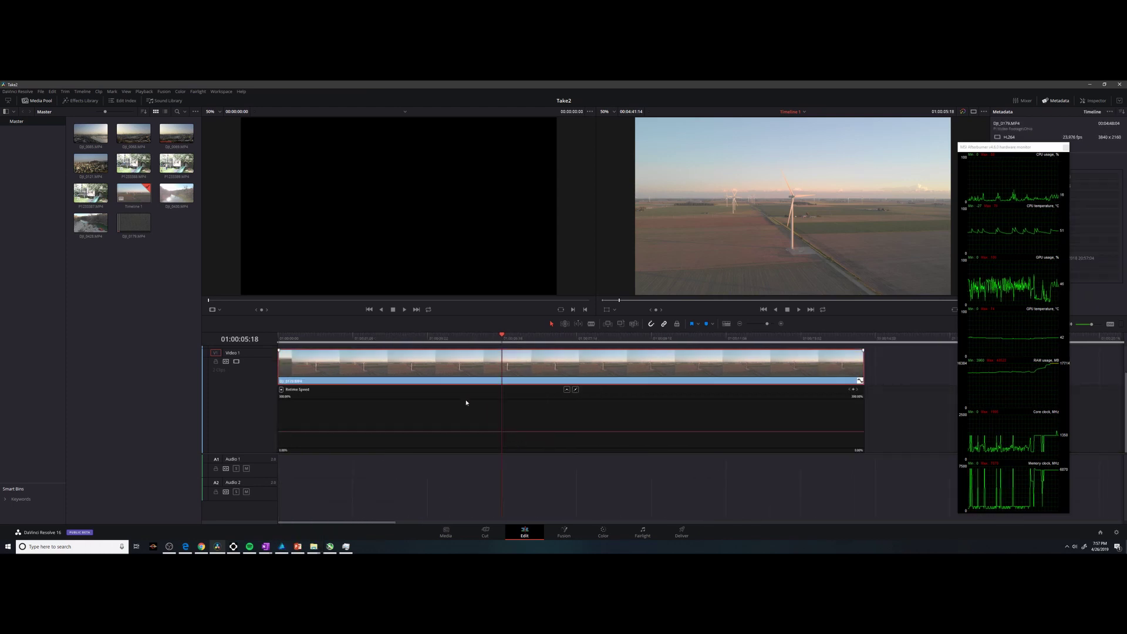
pyautogui.moveTo(287, 337); pyautogui.dragTo(294, 337)
pyautogui.click(854, 390)
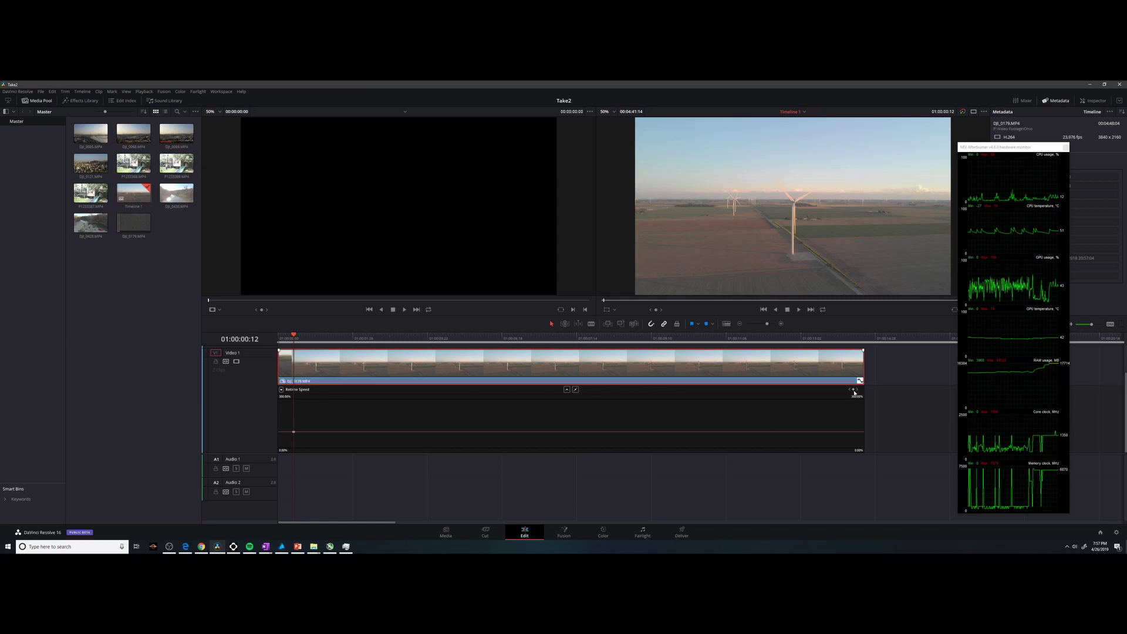
pyautogui.click(845, 339)
pyautogui.click(853, 390)
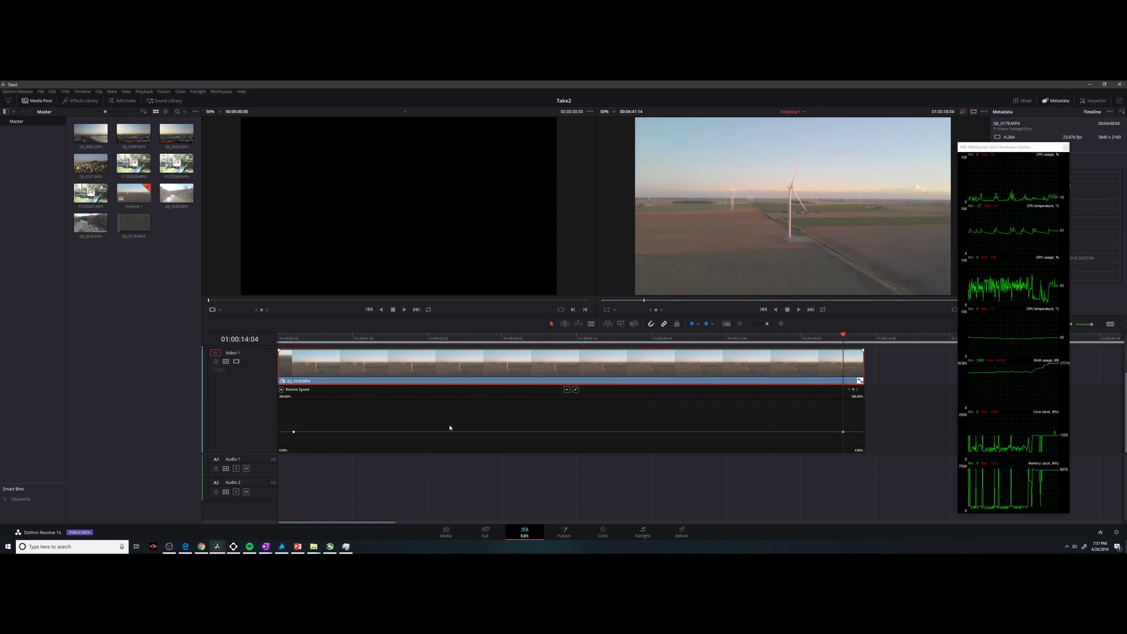
# Step: Raise the retime speed between the two keyframes to about 223% and play the sped-up section
pyautogui.moveTo(450, 432); pyautogui.dragTo(433, 413)
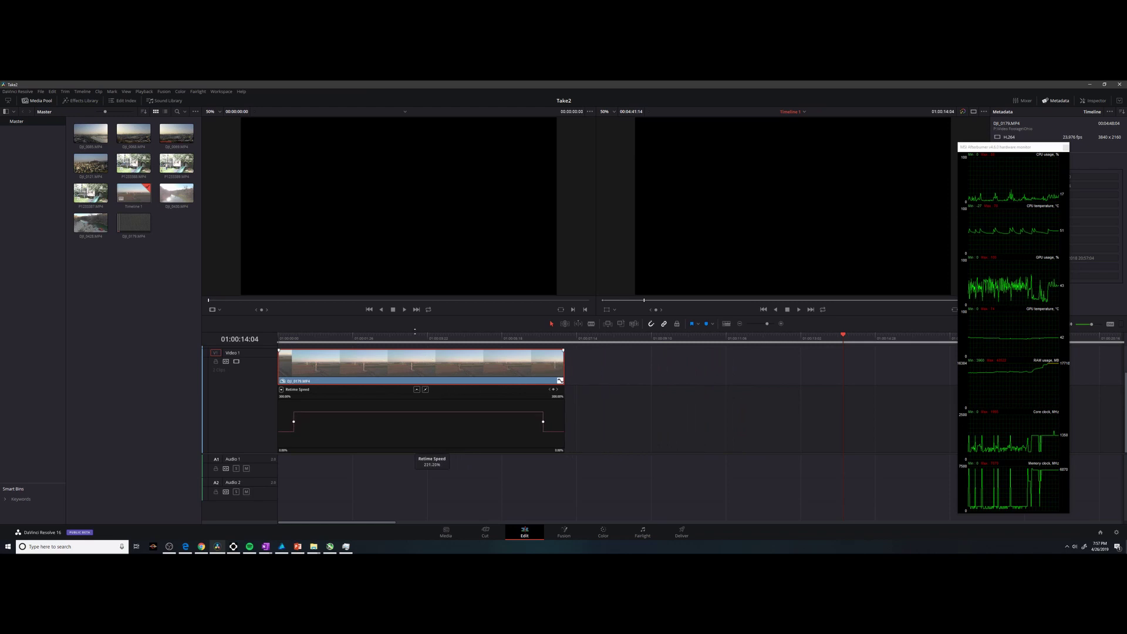
pyautogui.moveTo(415, 332); pyautogui.dragTo(413, 330)
pyautogui.click(302, 338)
pyautogui.press('space')
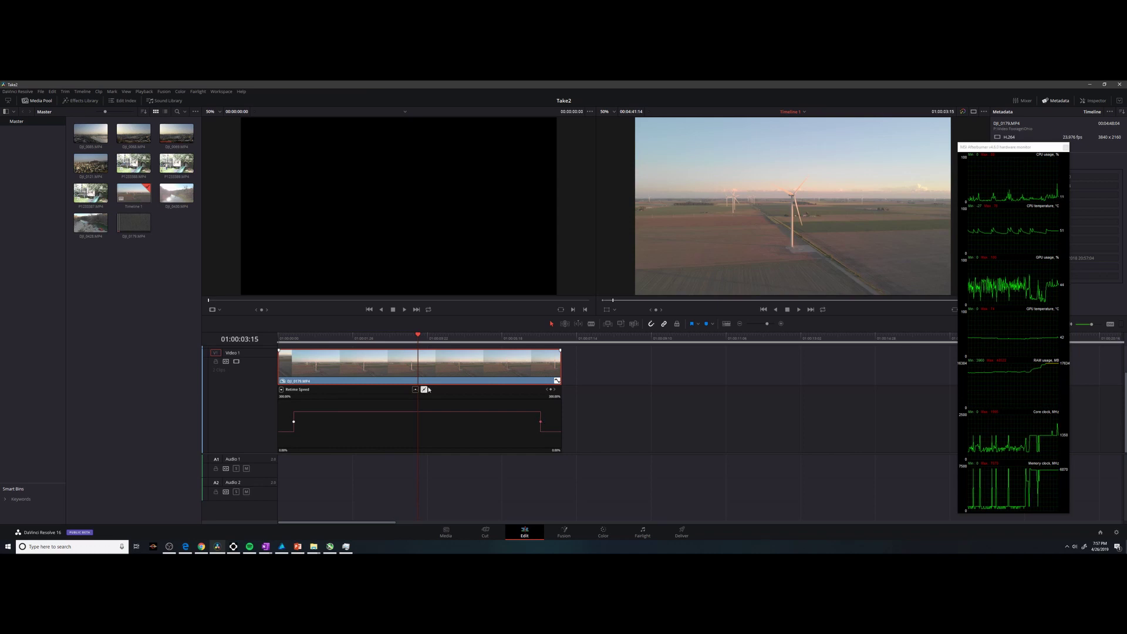
# Step: Smooth the retime speed curve at its keyframes and lower the speed between them to about 40%
pyautogui.click(415, 390)
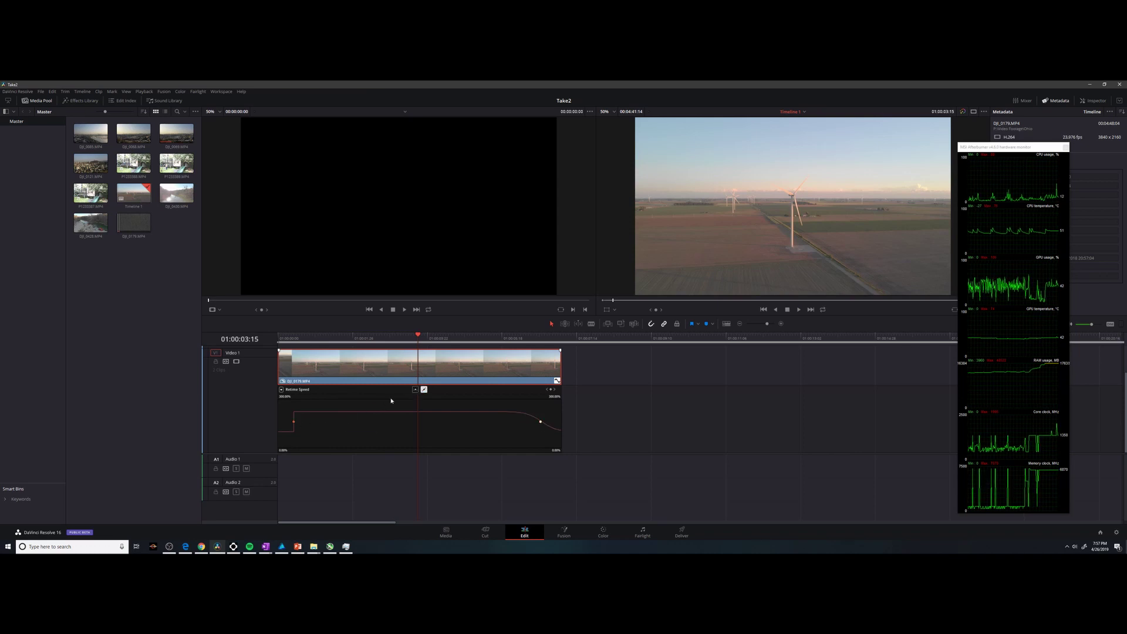
pyautogui.moveTo(427, 410); pyautogui.dragTo(427, 456)
pyautogui.moveTo(425, 537); pyautogui.dragTo(431, 551)
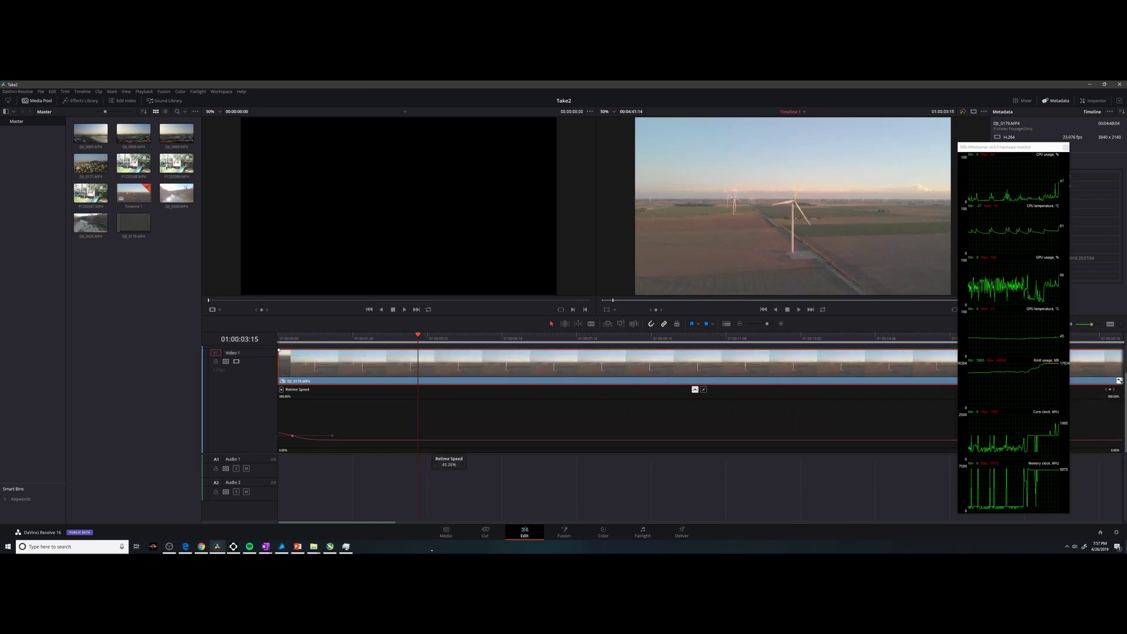
# Step: Play the slowed wind turbine clip to about 01:00:09:14 to examine its slow motion
pyautogui.press('space')
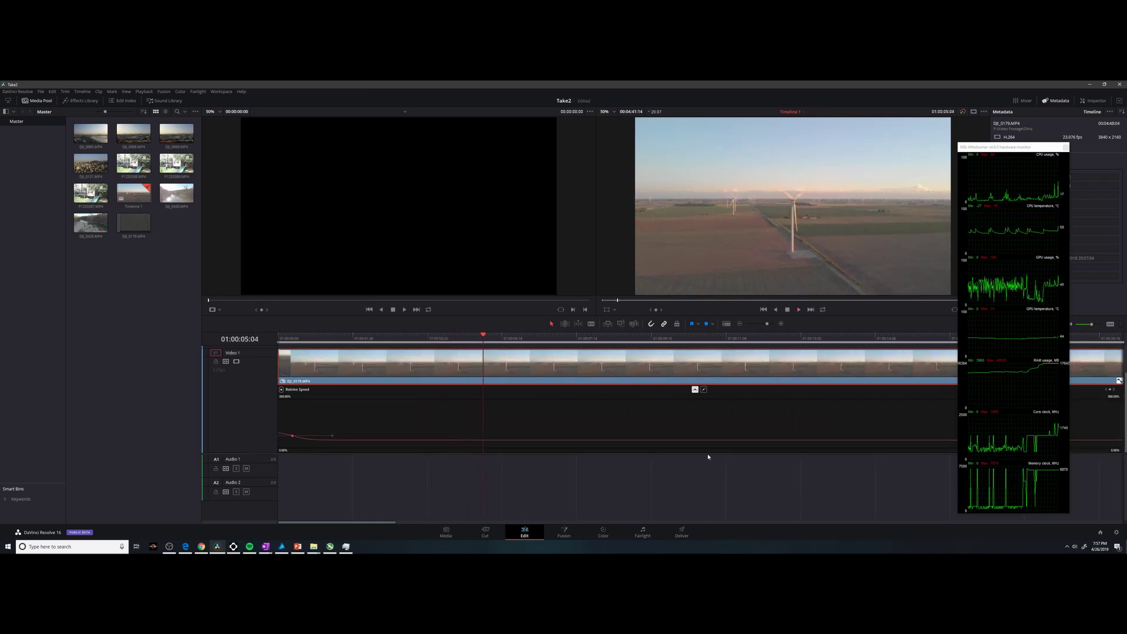
pyautogui.moveTo(668, 440); pyautogui.dragTo(668, 445)
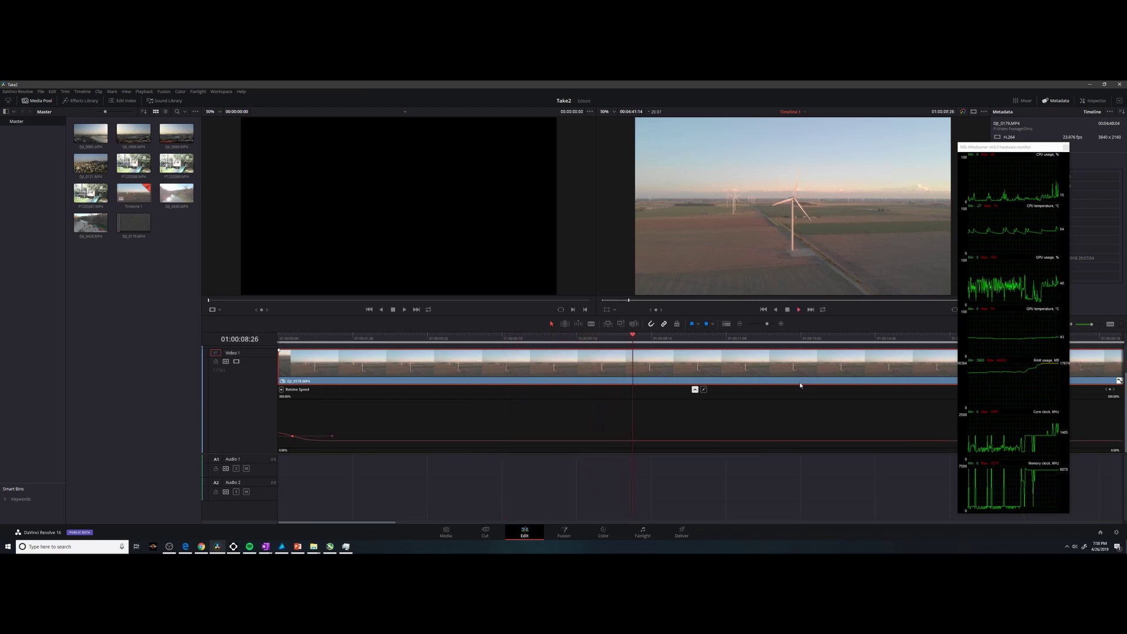
pyautogui.press('space')
# Step: Move the hardware monitor aside and set the wind turbine clip's retime process to Optical Flow and its motion estimation to Speed Warp
pyautogui.moveTo(1028, 150); pyautogui.dragTo(1, 179)
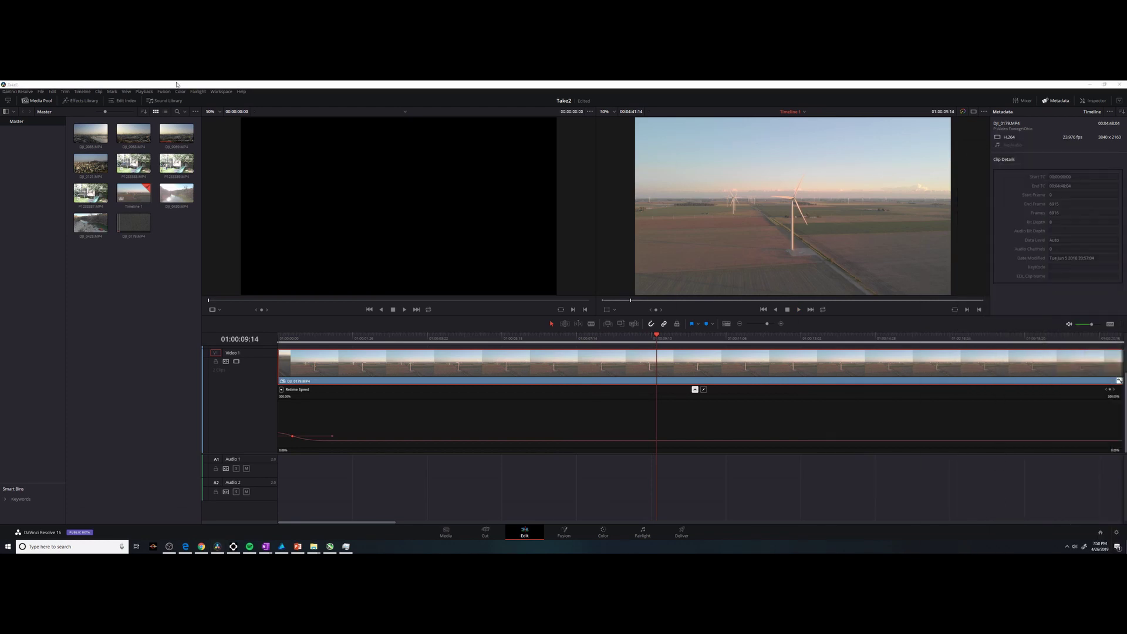
pyautogui.click(1096, 100)
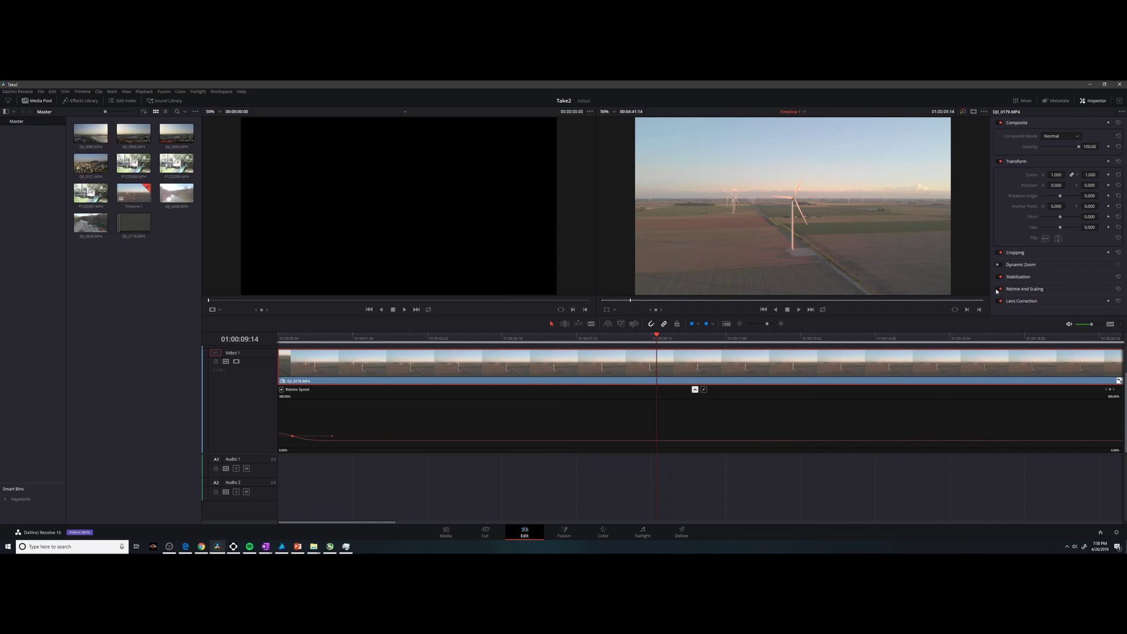
pyautogui.click(1022, 289)
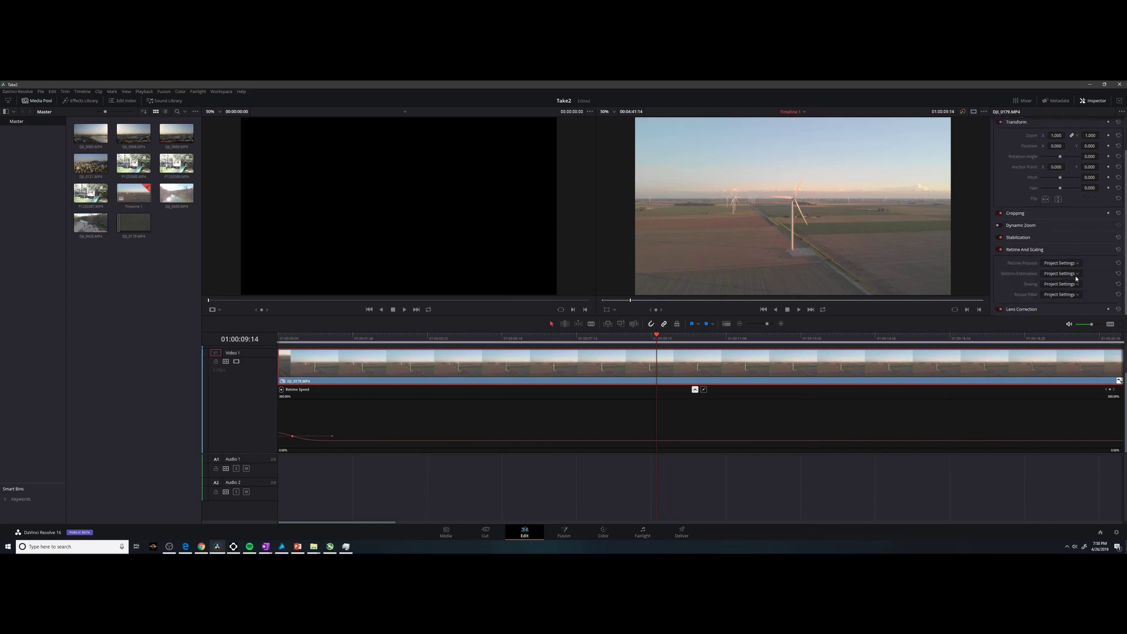
pyautogui.click(1076, 263)
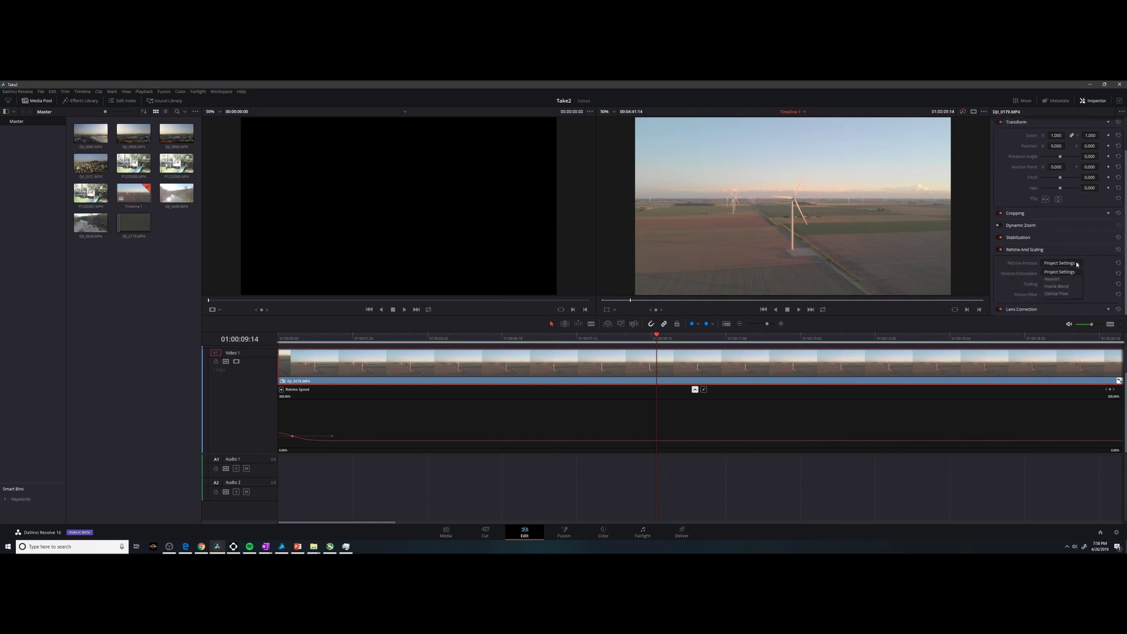
pyautogui.click(1059, 293)
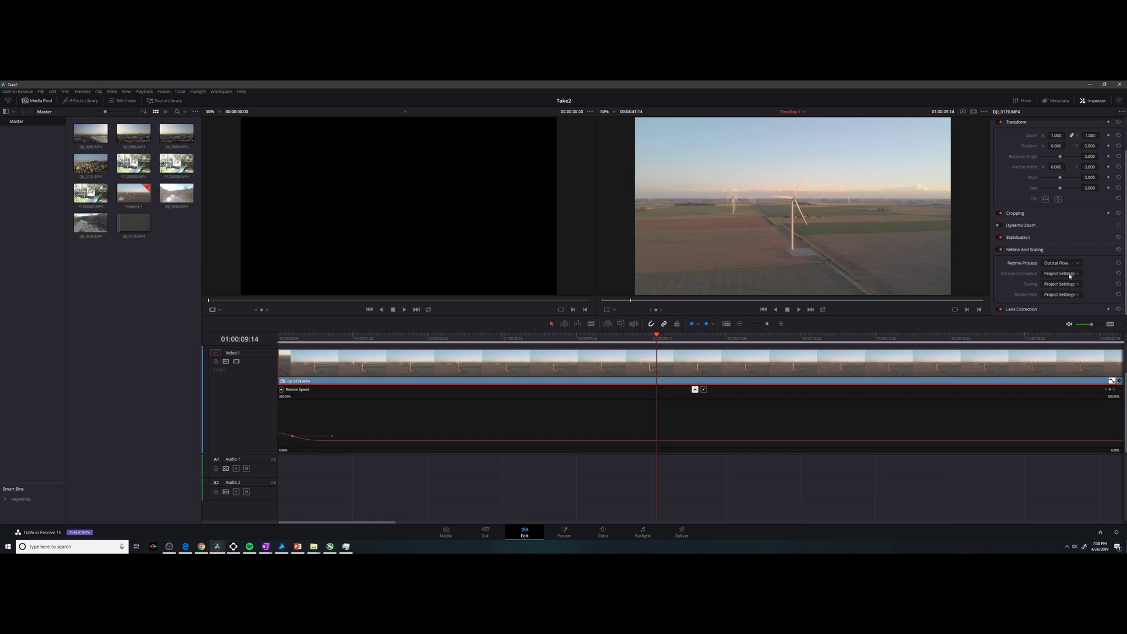
pyautogui.click(1070, 274)
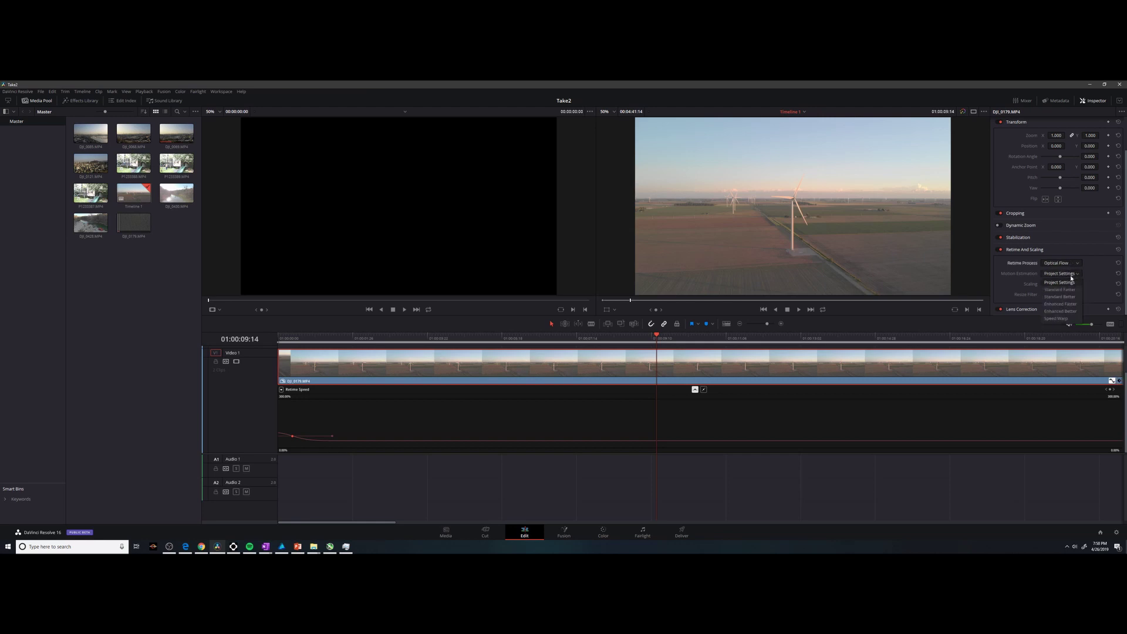
pyautogui.click(1058, 319)
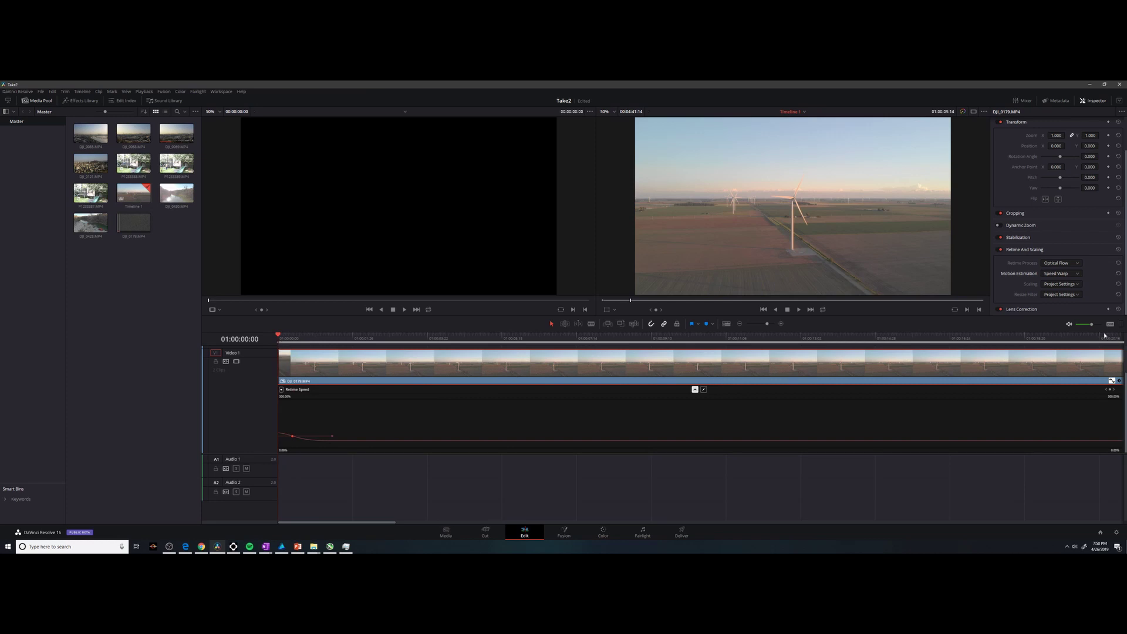
# Step: Play the Speed Warp clip from the timeline start and bring the hardware monitor back into view to check the load
pyautogui.press('Home')
pyautogui.press('space')
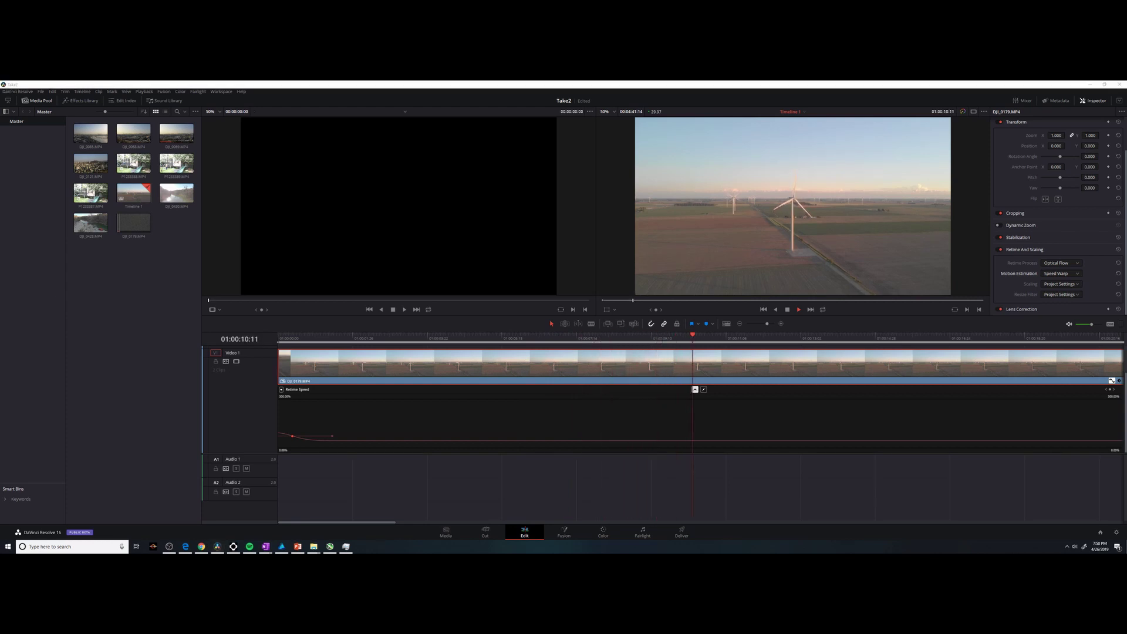
pyautogui.moveTo(0, 128); pyautogui.dragTo(206, 116)
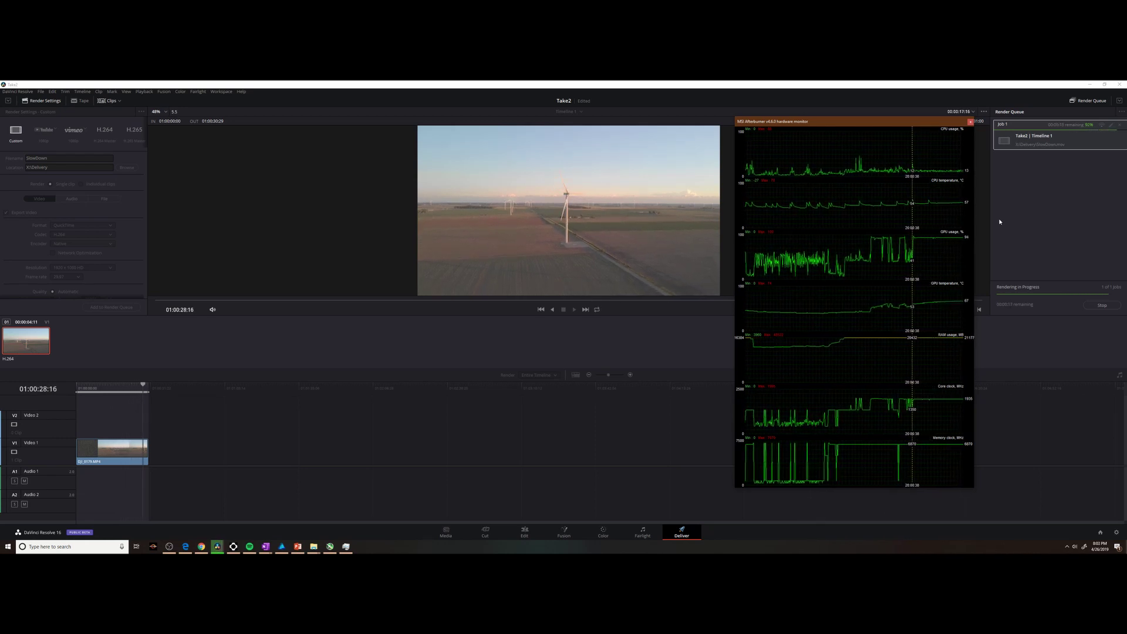
# Step: Open the render job's Delivery folder in File Explorer and play the rendered SlowDown video in VLC media player
pyautogui.click(1077, 129)
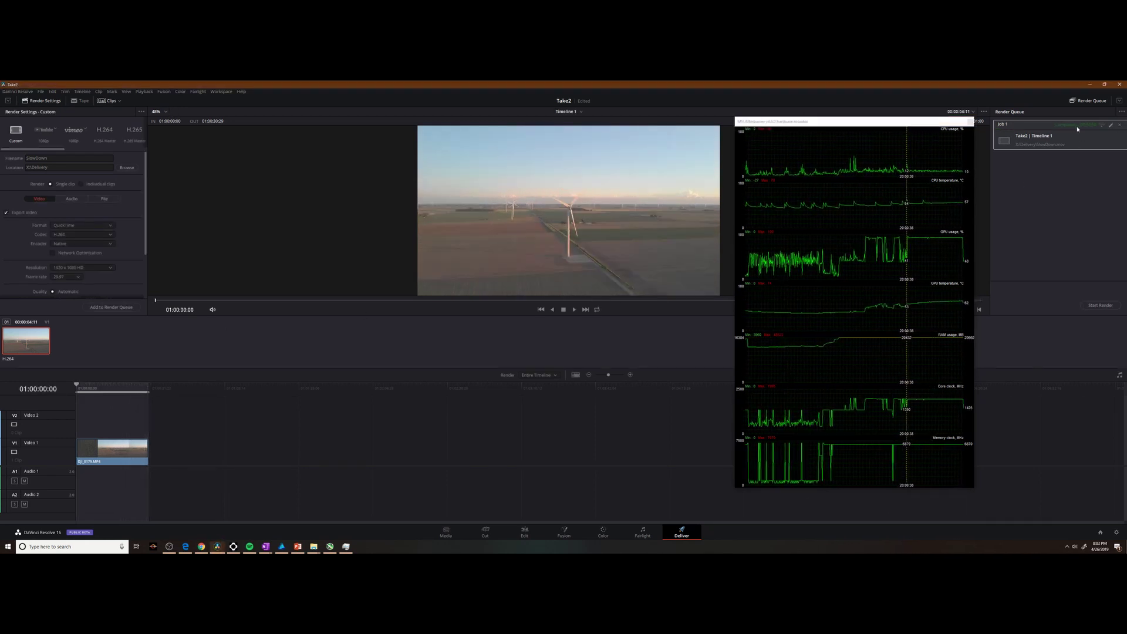
pyautogui.rightClick(1078, 130)
pyautogui.click(1081, 136)
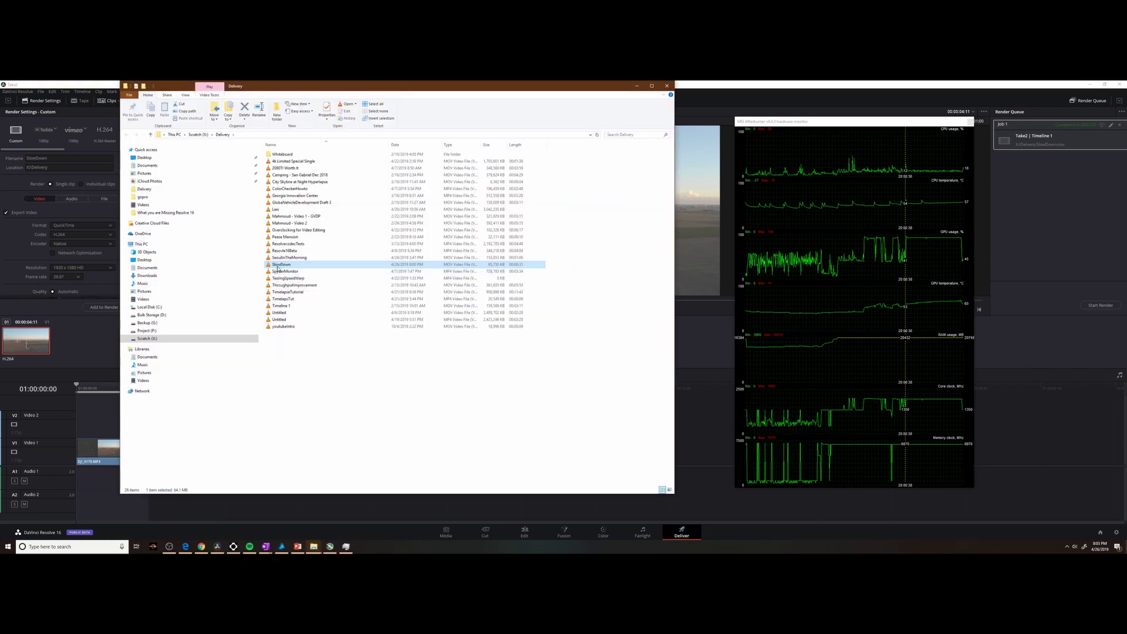
pyautogui.doubleClick(279, 264)
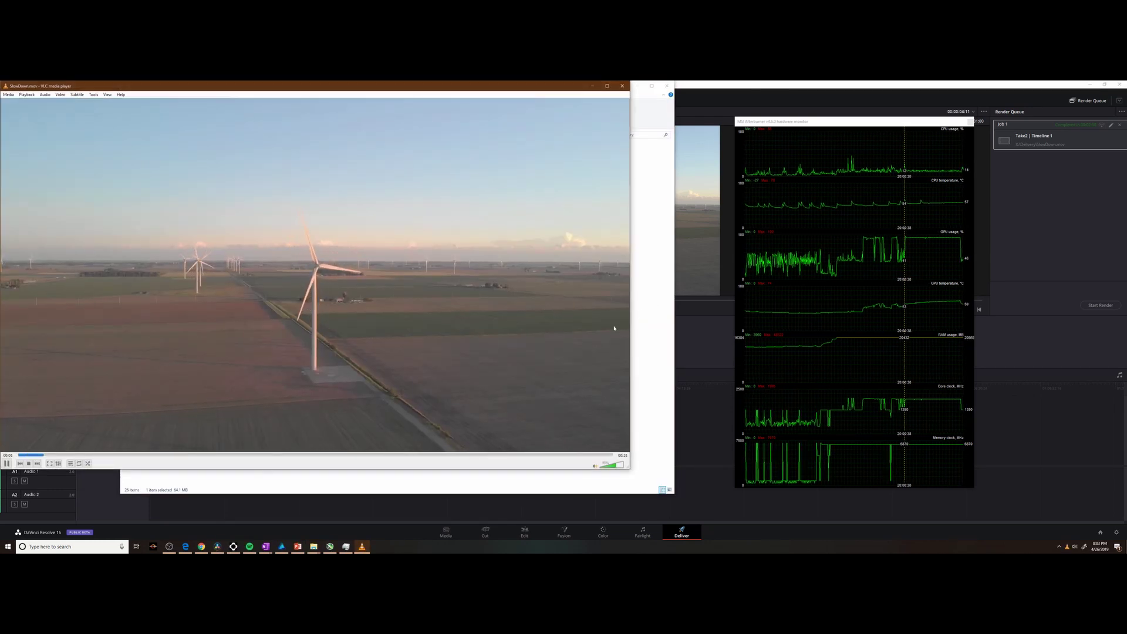